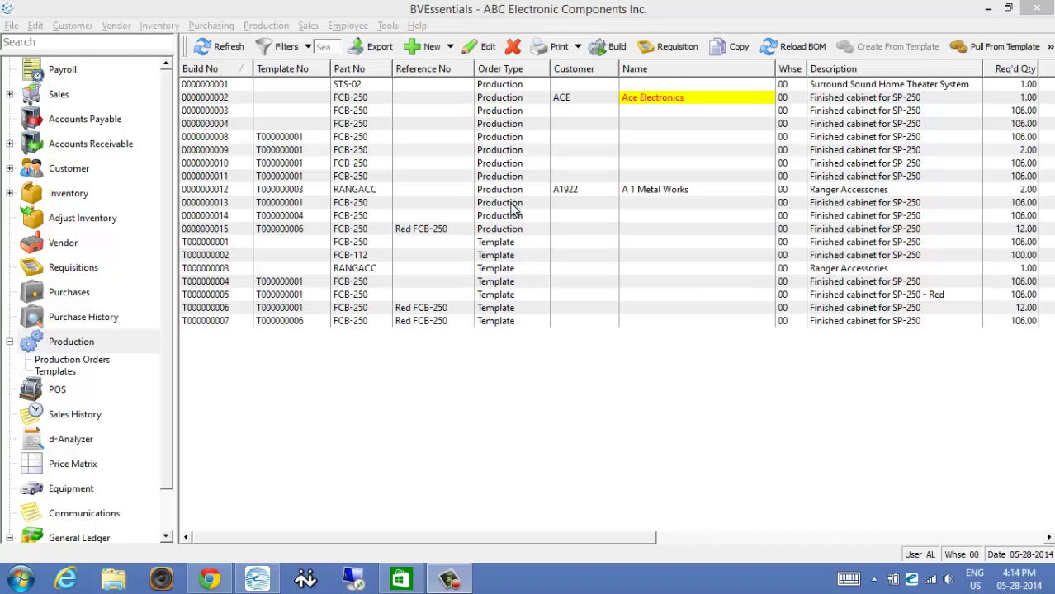
Step: Start a new production order and set its item to FCB-250 Finished cabinet
click(347, 149)
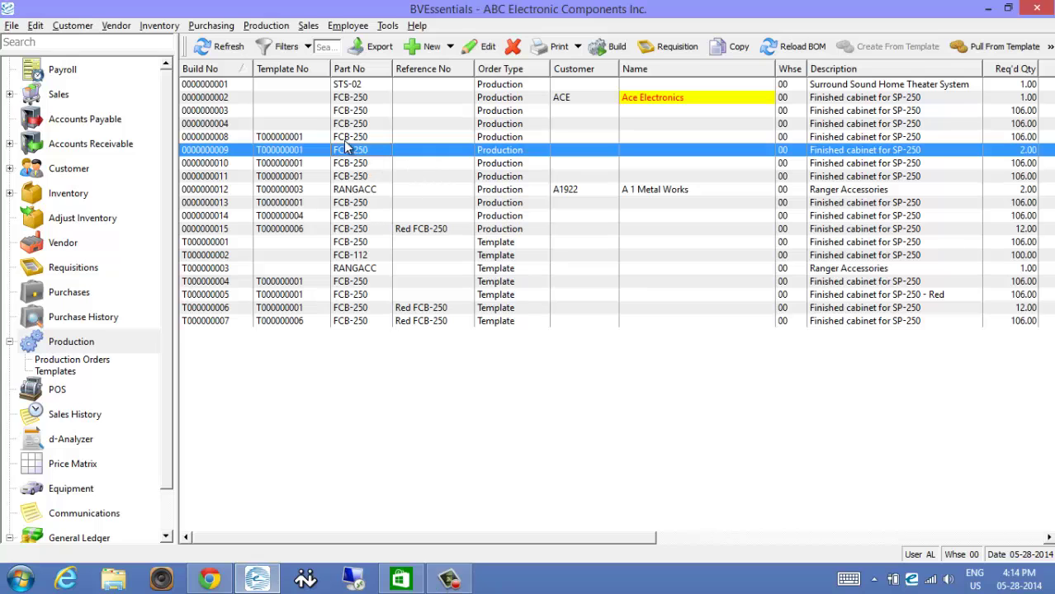
click(430, 48)
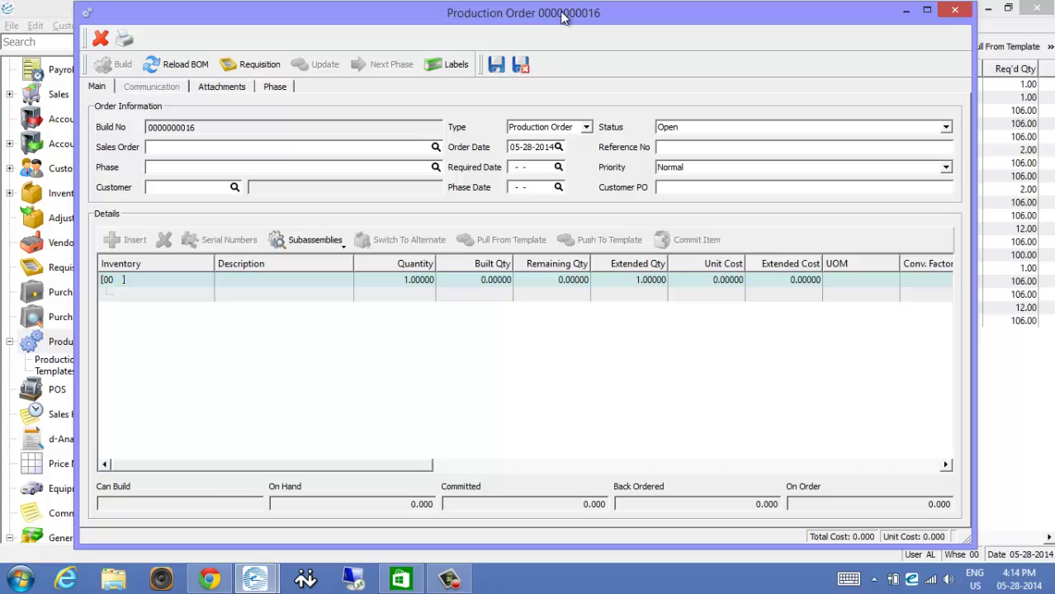
click(181, 280)
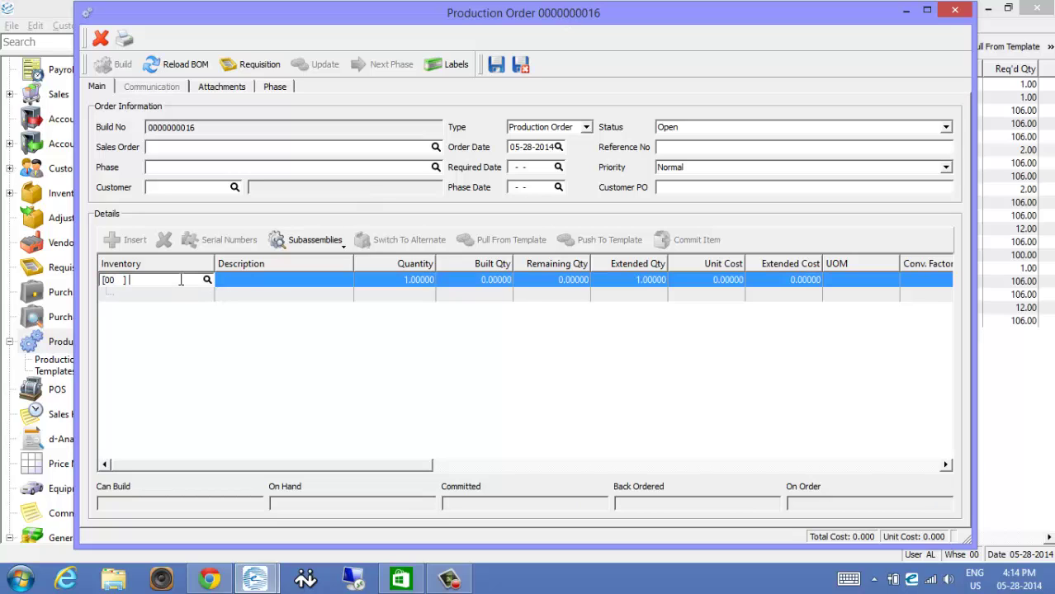
text(FC)
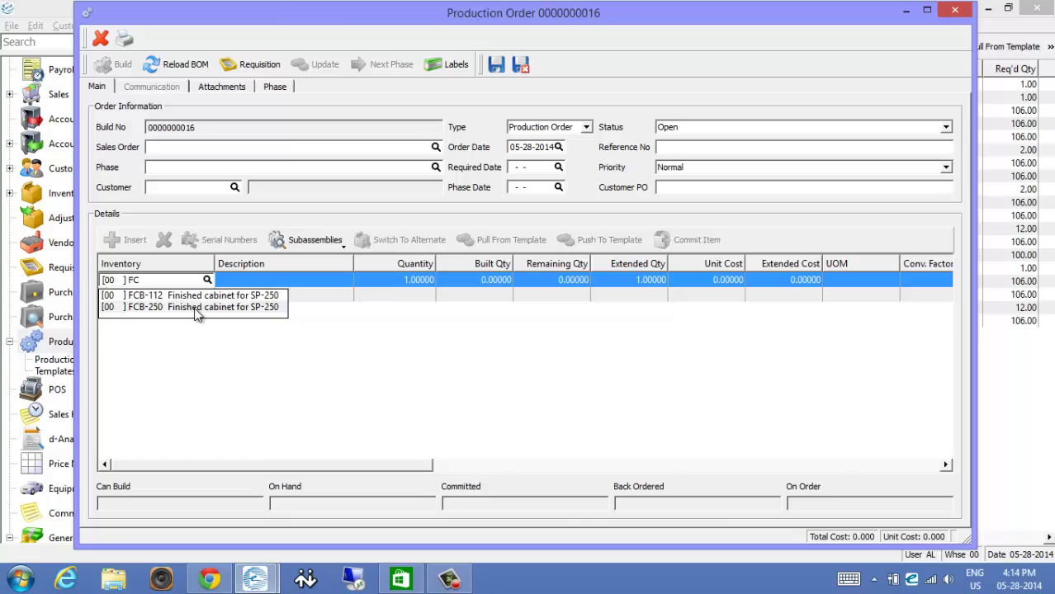
click(194, 309)
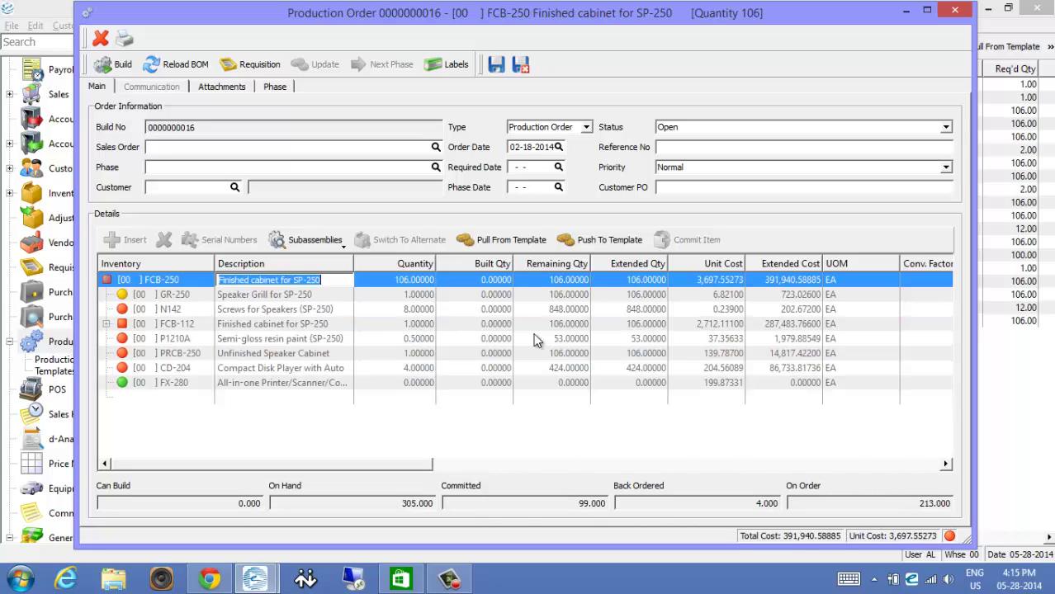
Step: Move the Template column to the front of the grid and shift the order window down
drag(395, 462, 884, 473)
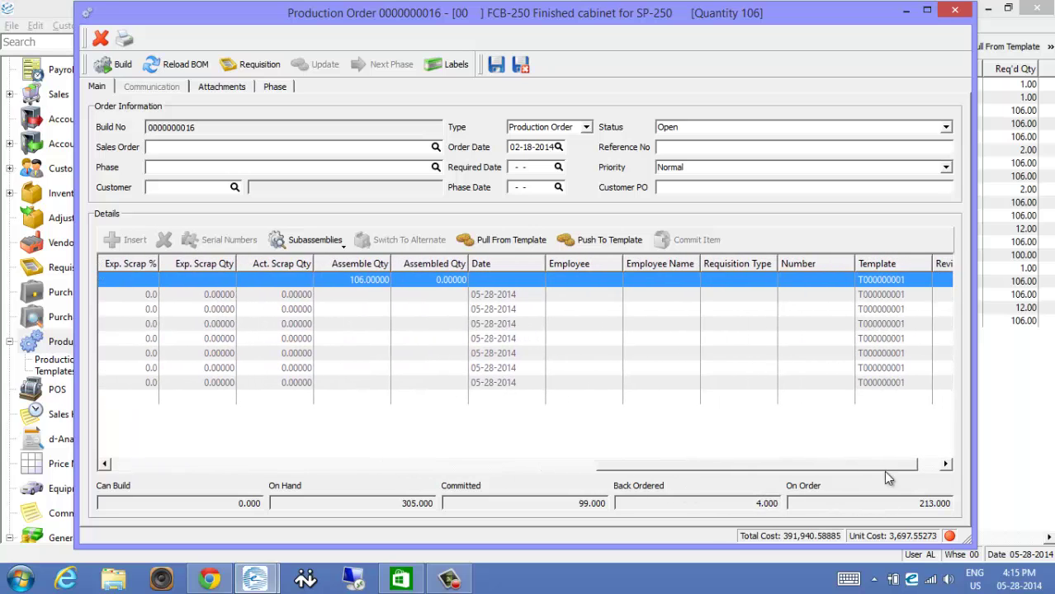
drag(828, 266, 128, 265)
drag(693, 473, 270, 407)
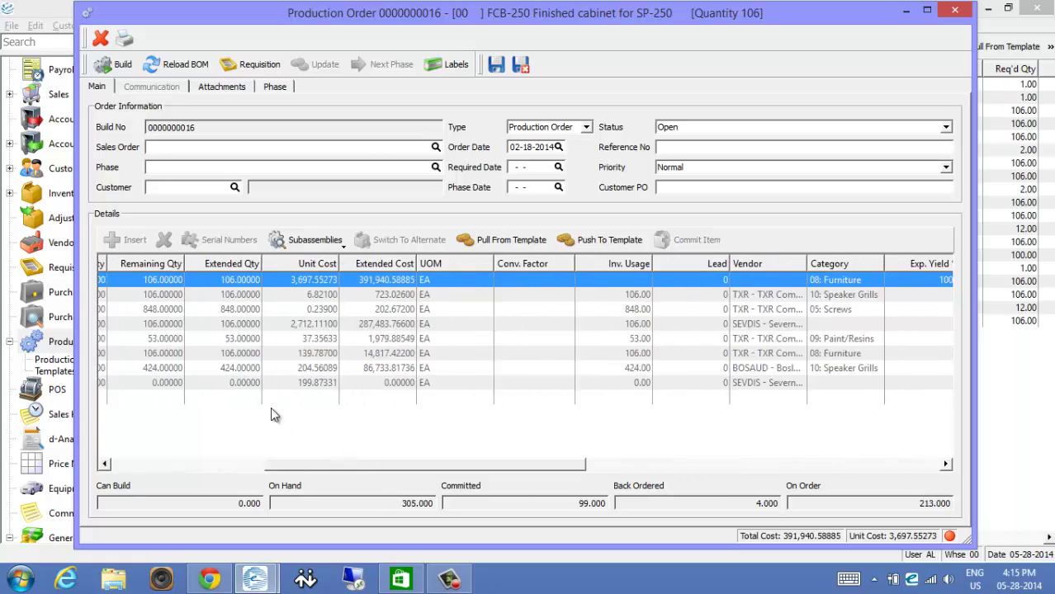
drag(524, 12, 578, 420)
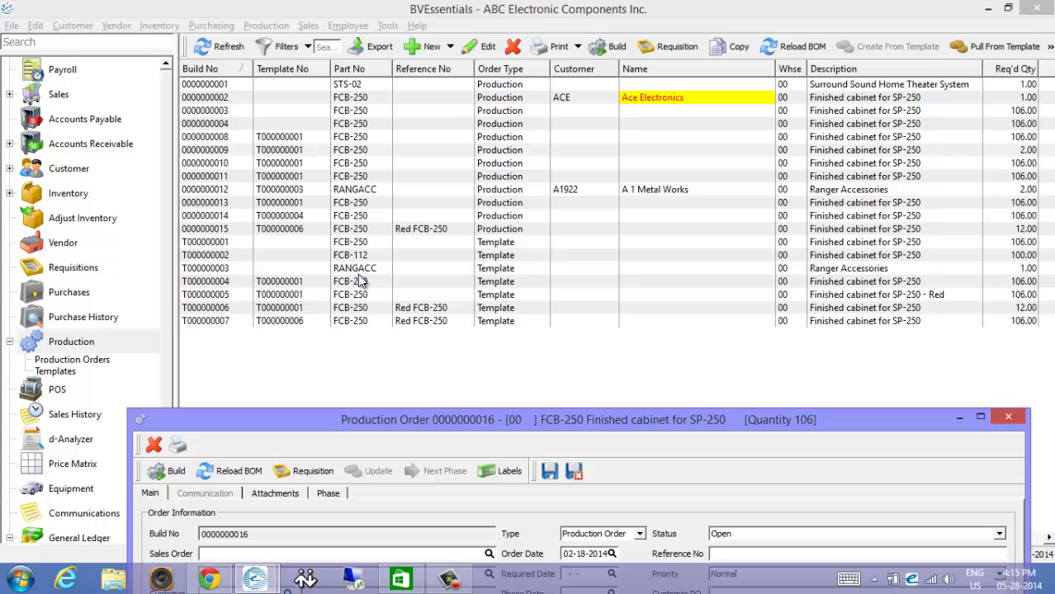
Step: Replace the order's template with T000000005, the red SP-250 cabinet, reloading its components
drag(590, 413, 557, 12)
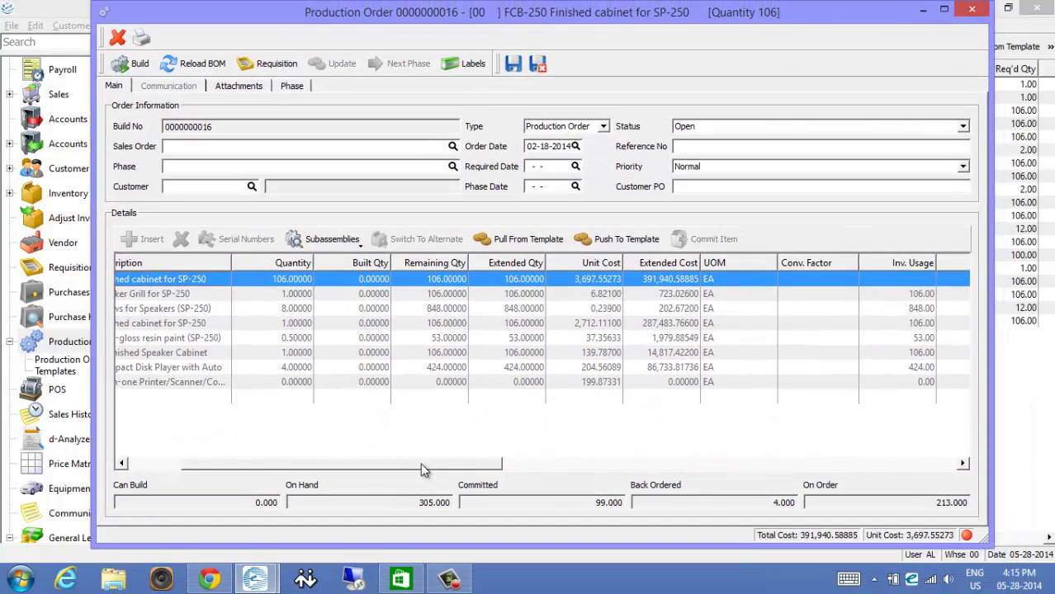
drag(420, 468, 583, 468)
click(916, 281)
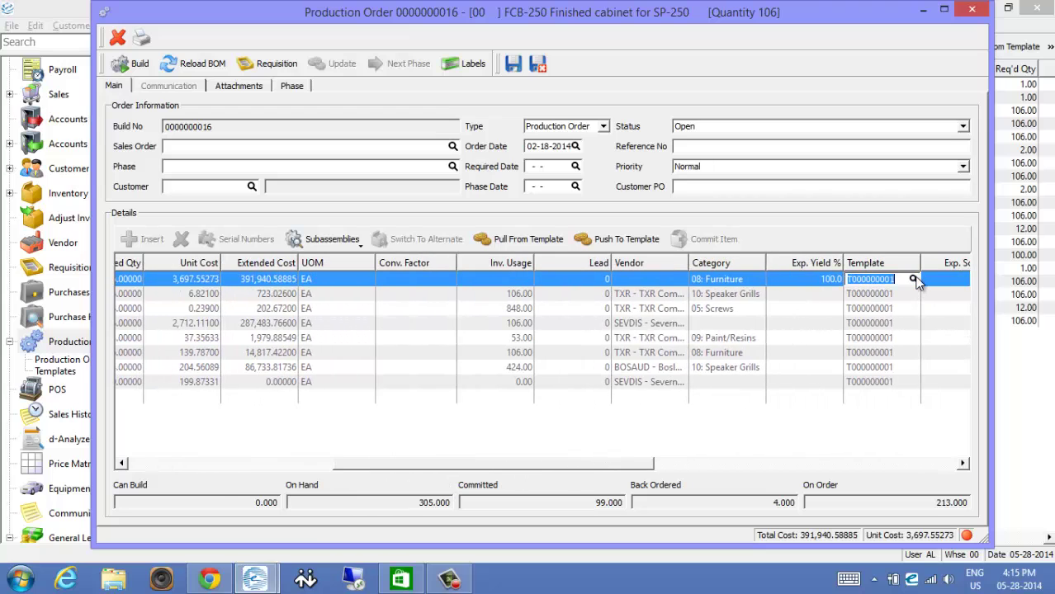
click(913, 280)
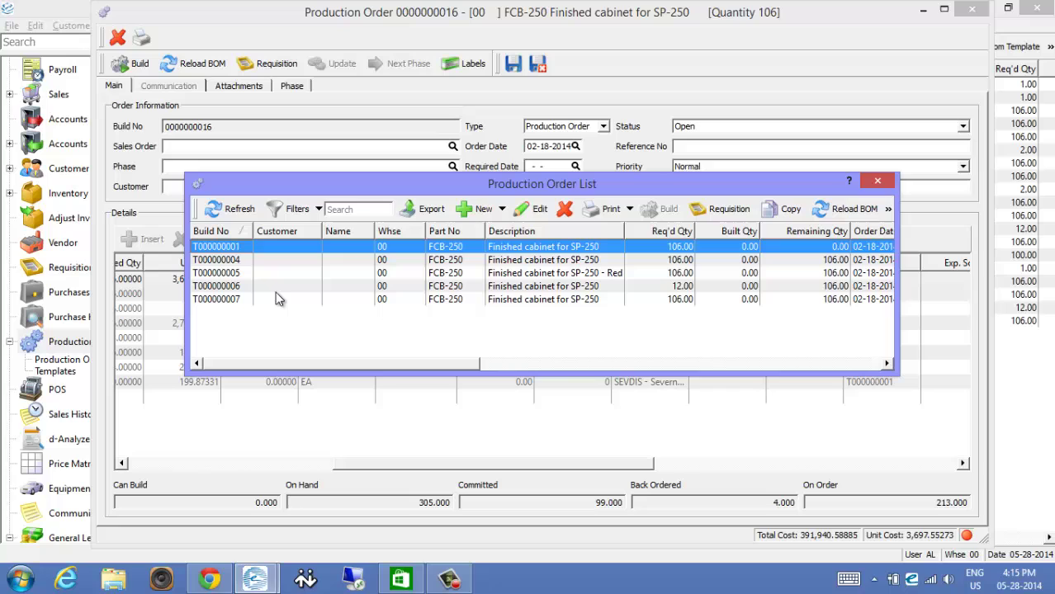
click(582, 271)
drag(625, 232, 675, 232)
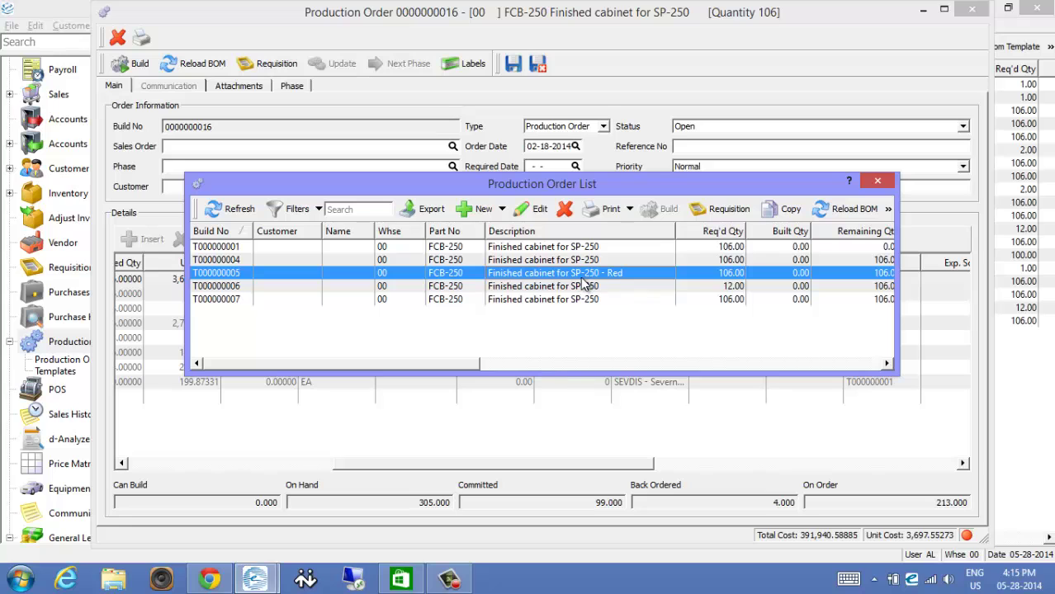
double_click(580, 275)
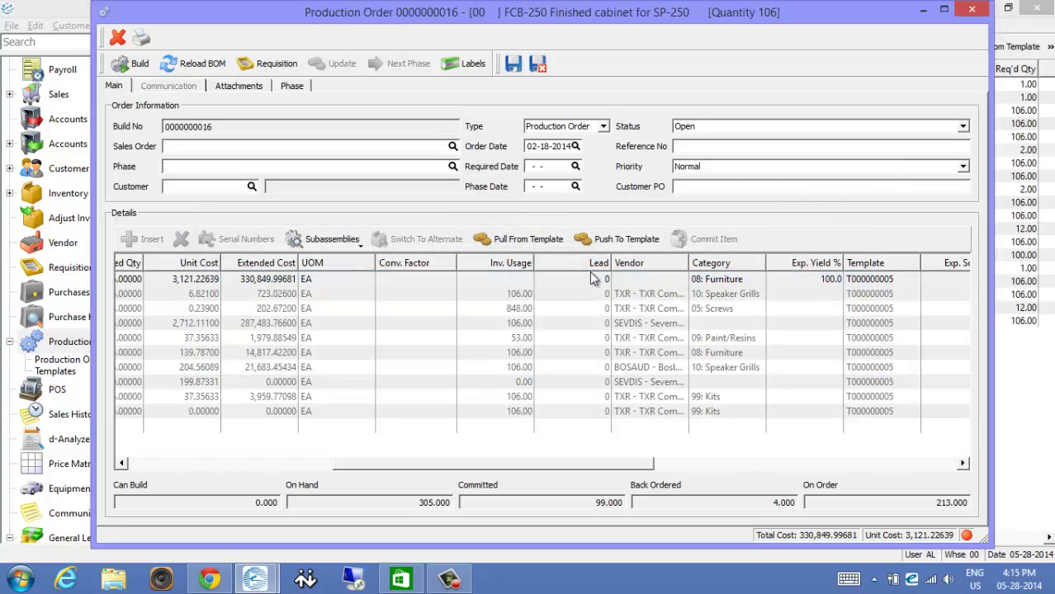
click(185, 464)
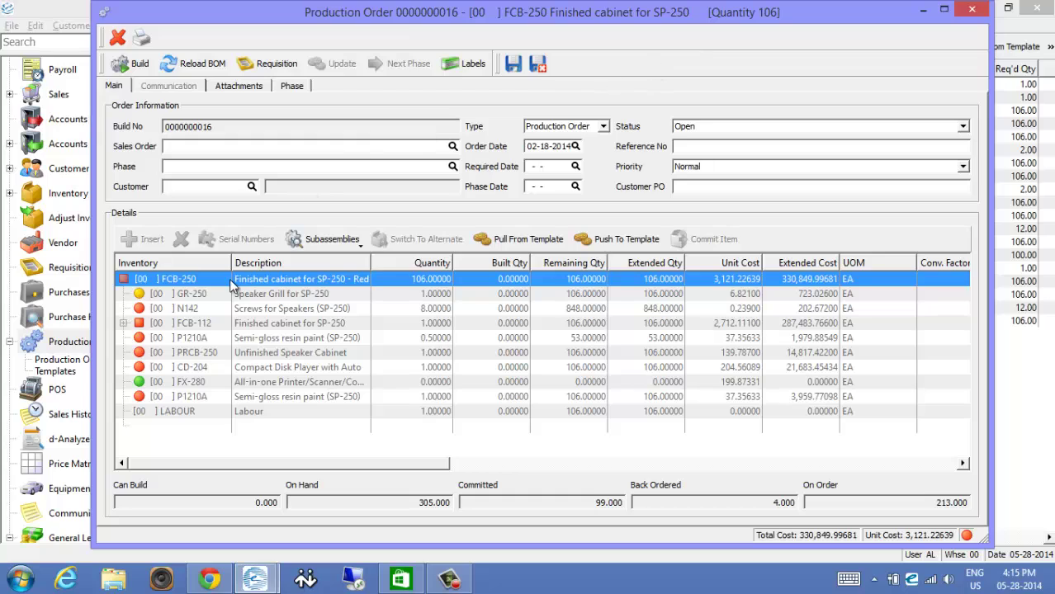
click(194, 280)
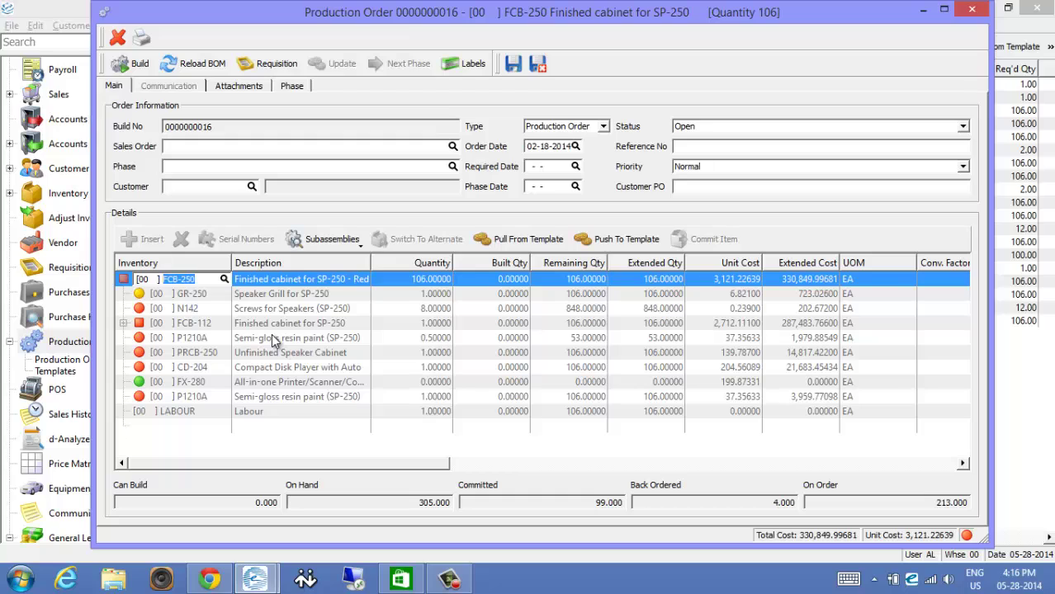
Step: Keep the item and Production Order type, set N142 screws quantity to 5, and save
key(Escape)
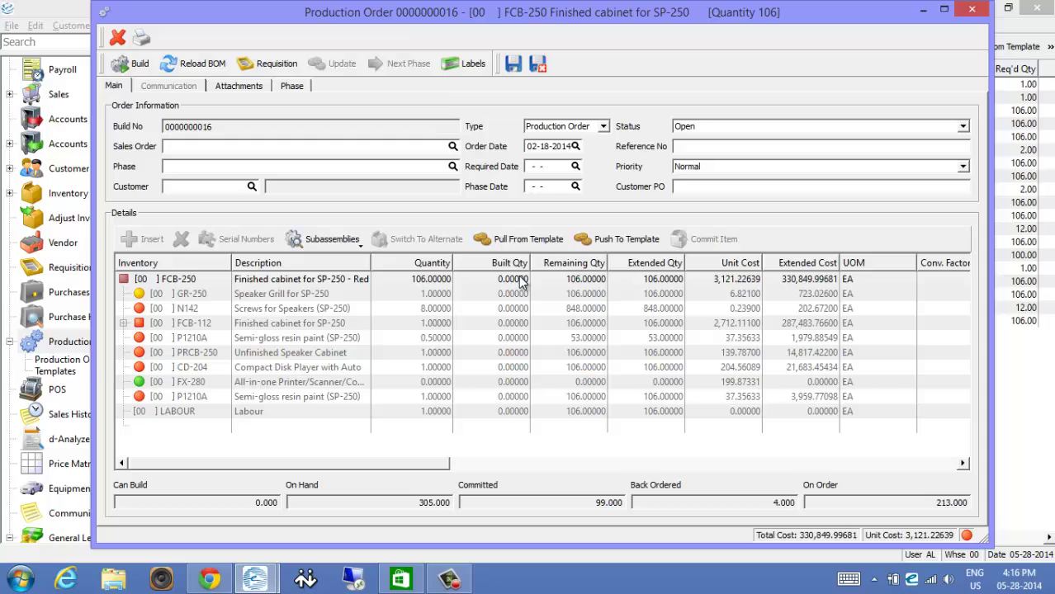
click(605, 128)
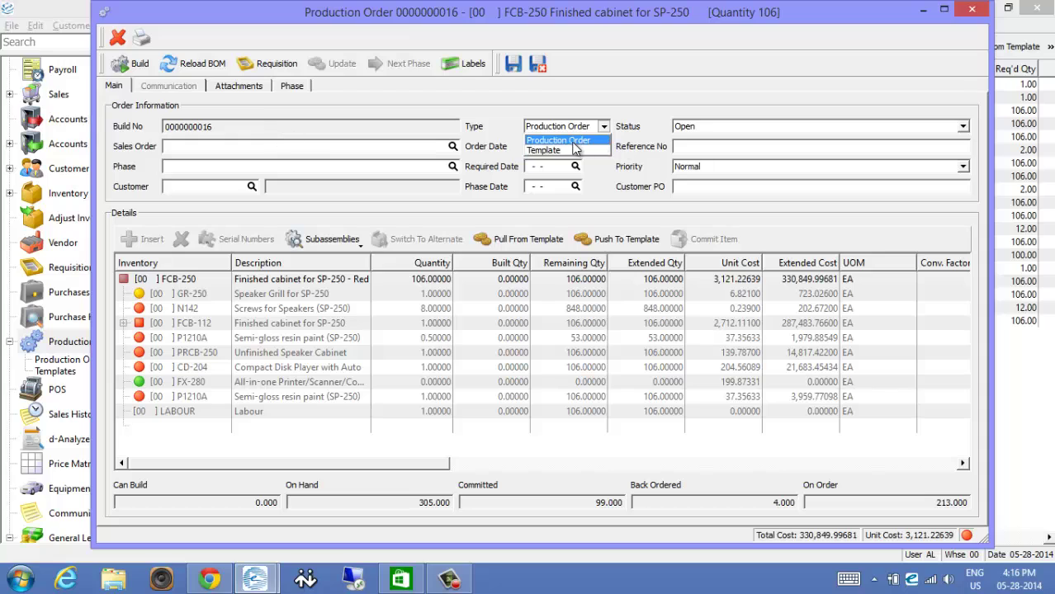
click(632, 110)
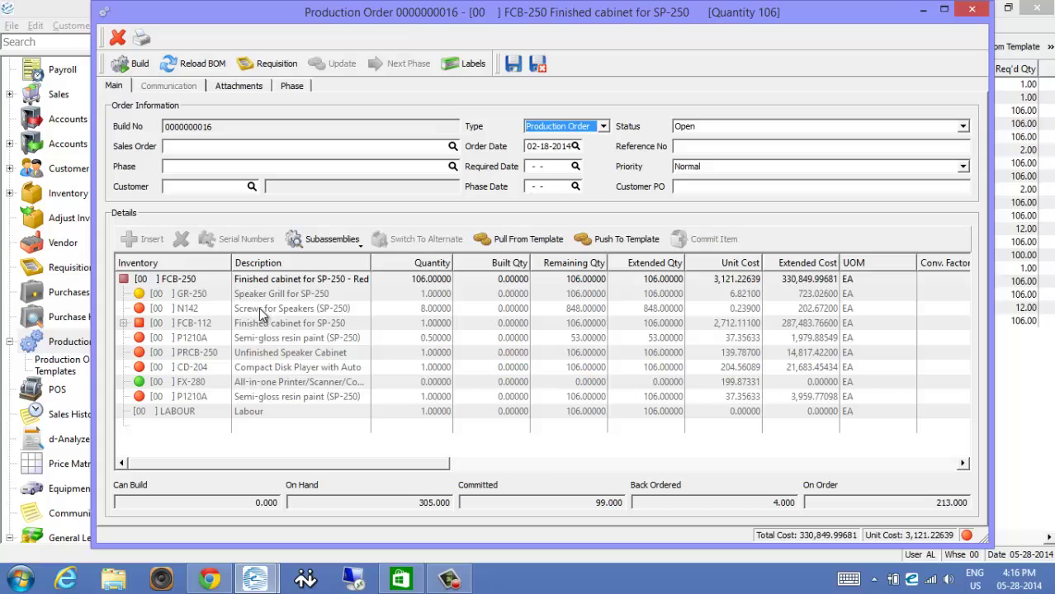
click(205, 309)
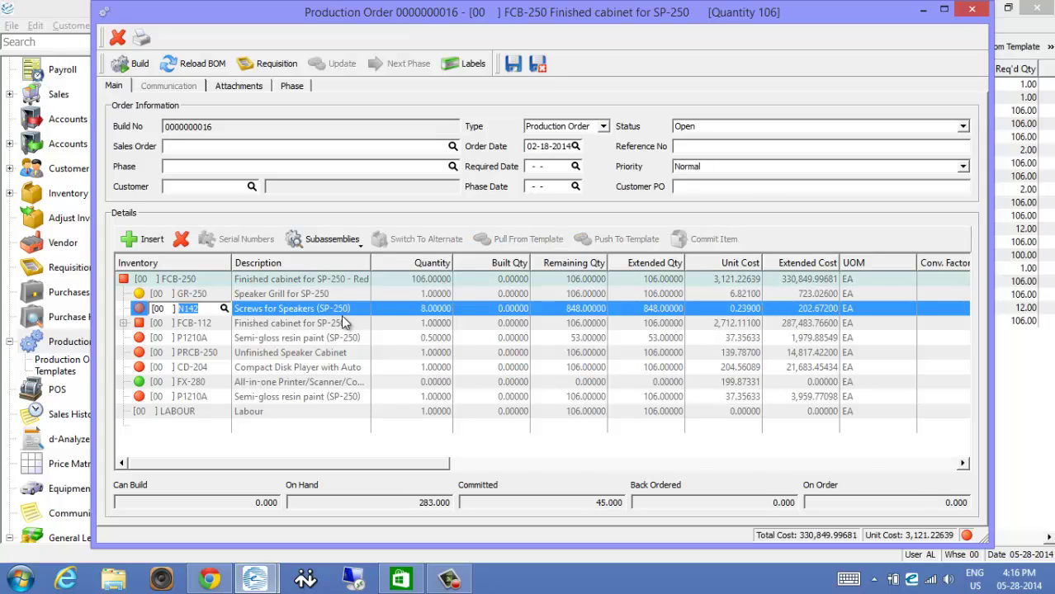
click(429, 308)
text(5)
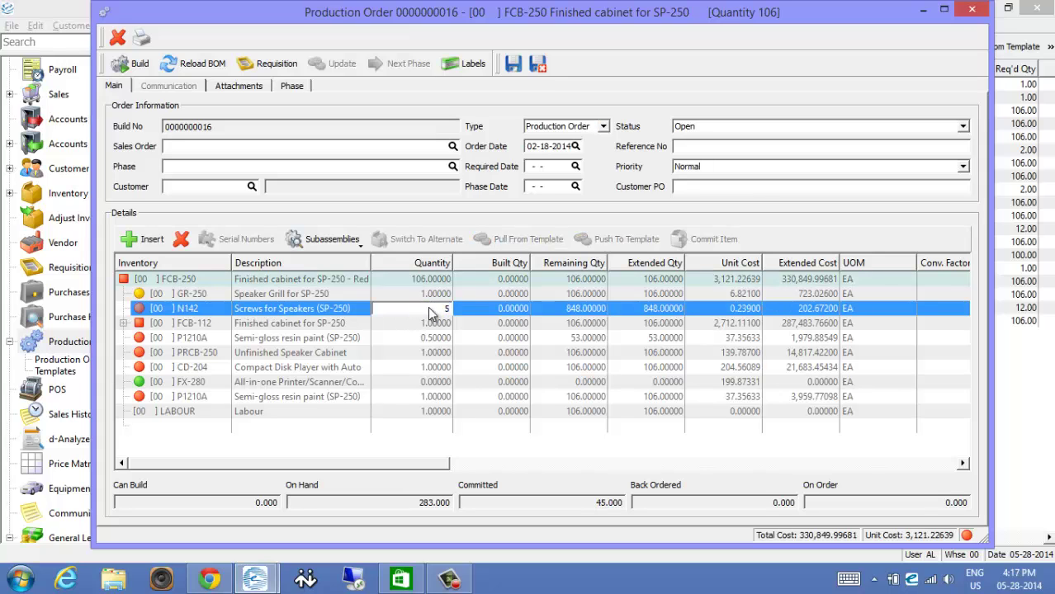
key(Return)
click(430, 279)
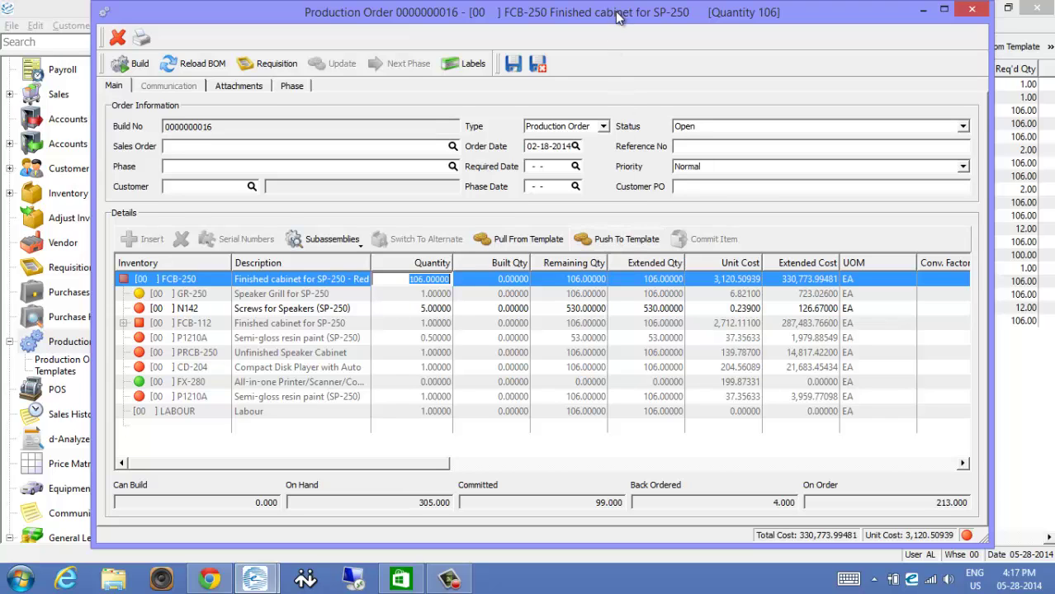
drag(619, 16, 593, 24)
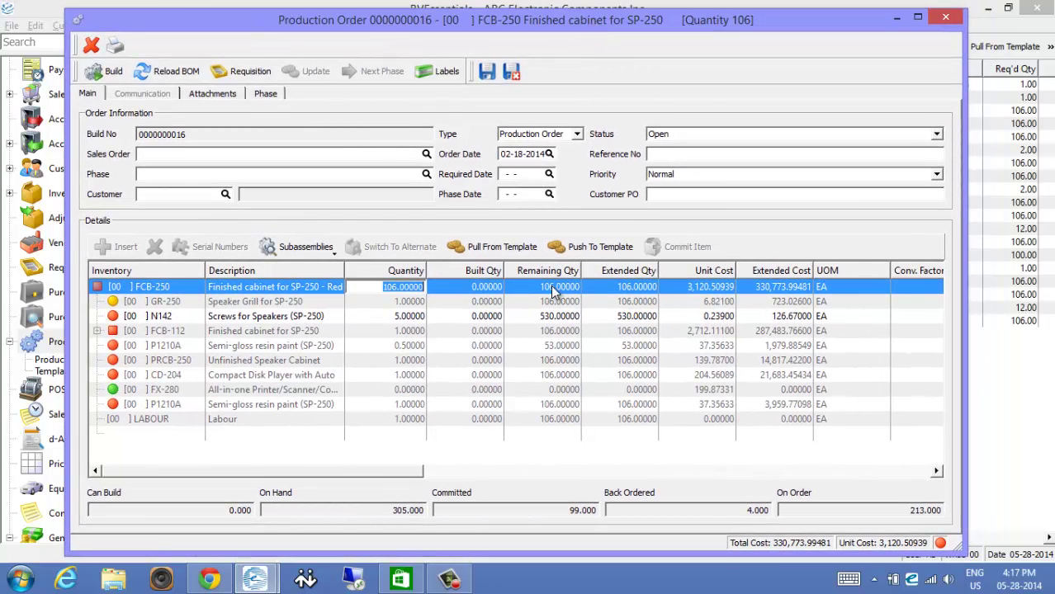
click(598, 252)
Step: Set the FCB-112 cabinet quantity to 3
click(501, 358)
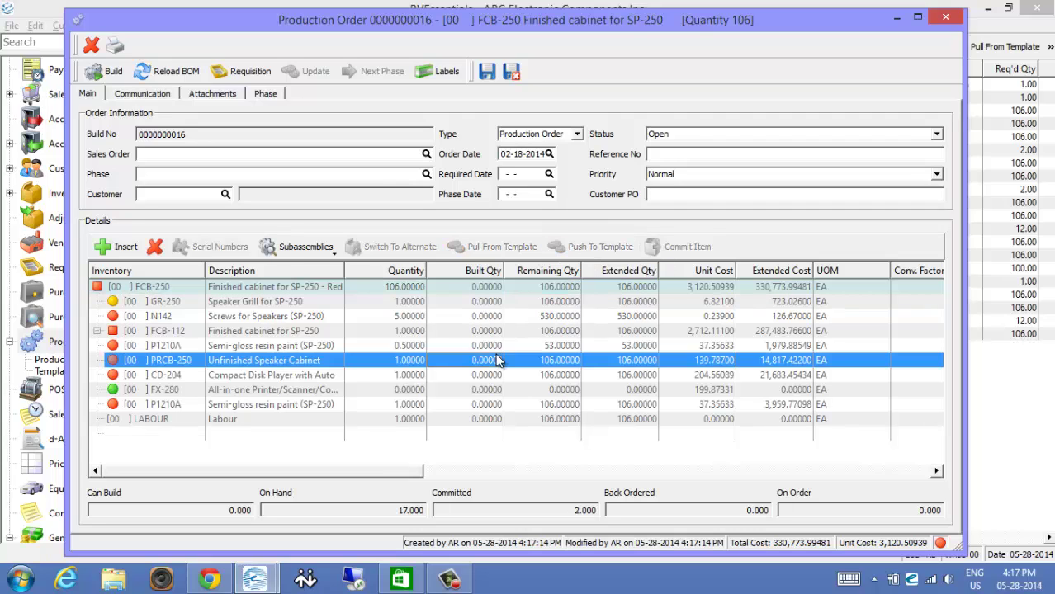
click(390, 291)
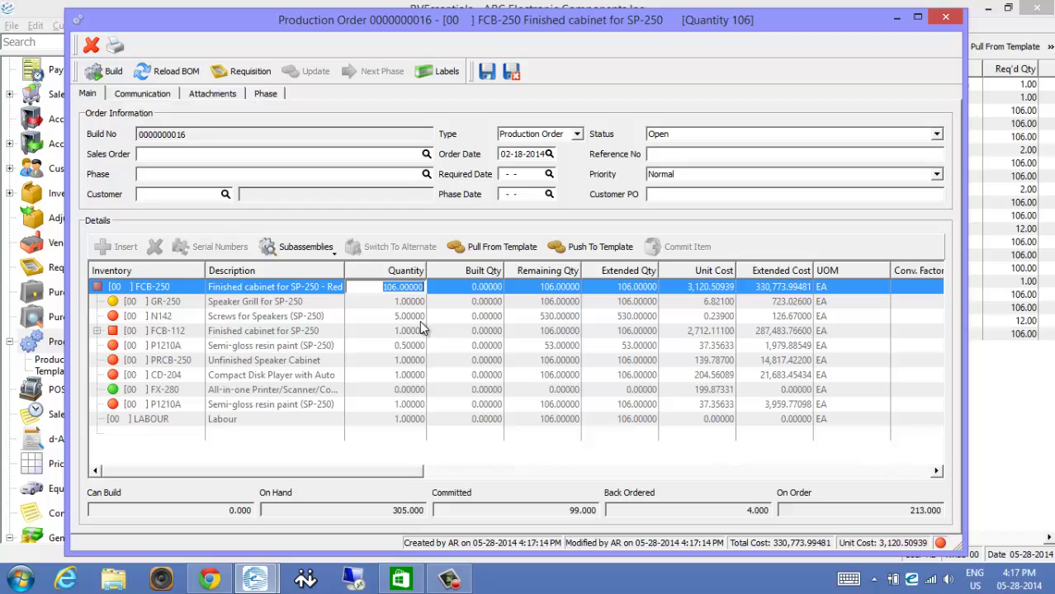
click(408, 331)
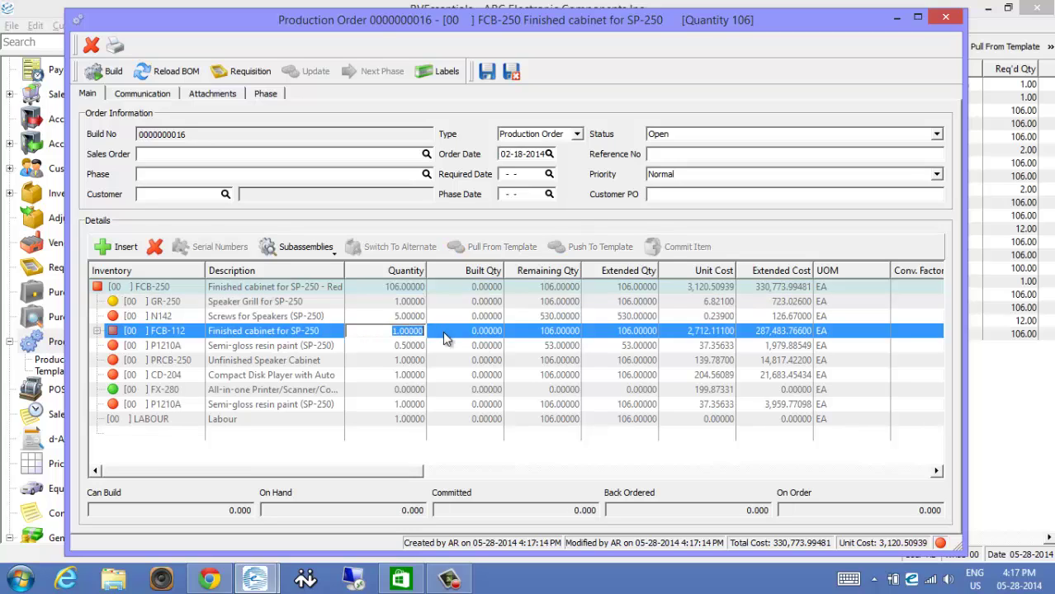
text(3)
click(454, 360)
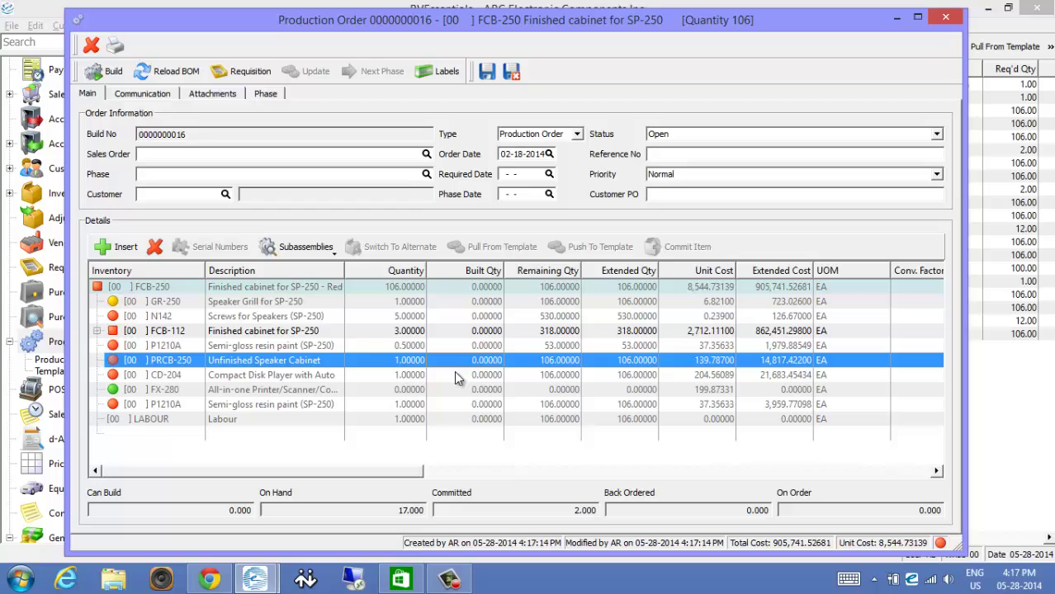
click(417, 331)
click(410, 289)
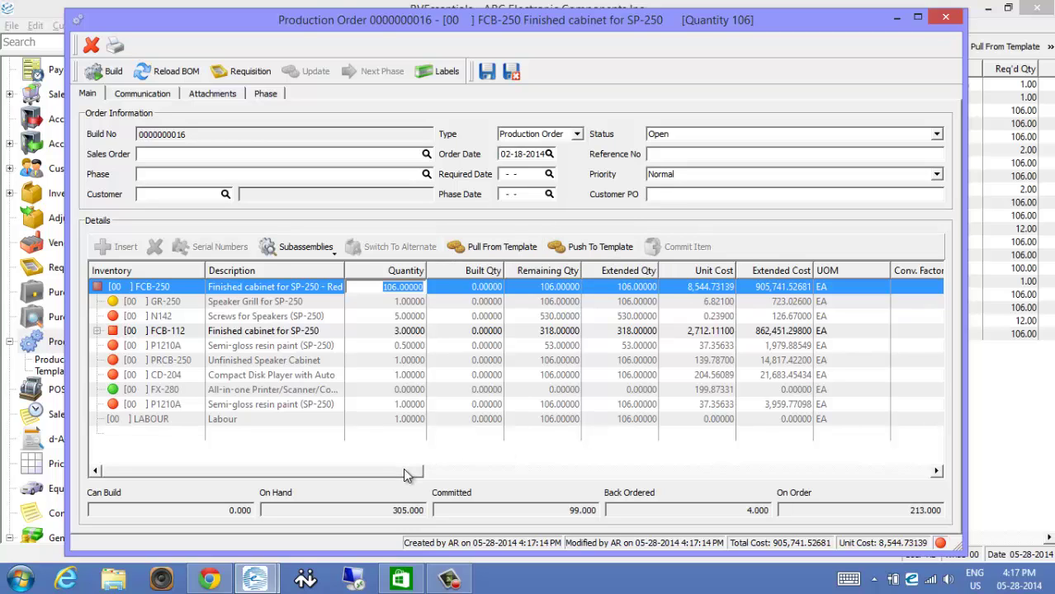
Step: Rearrange the grid columns and pull the template's components into the order
drag(405, 474, 612, 471)
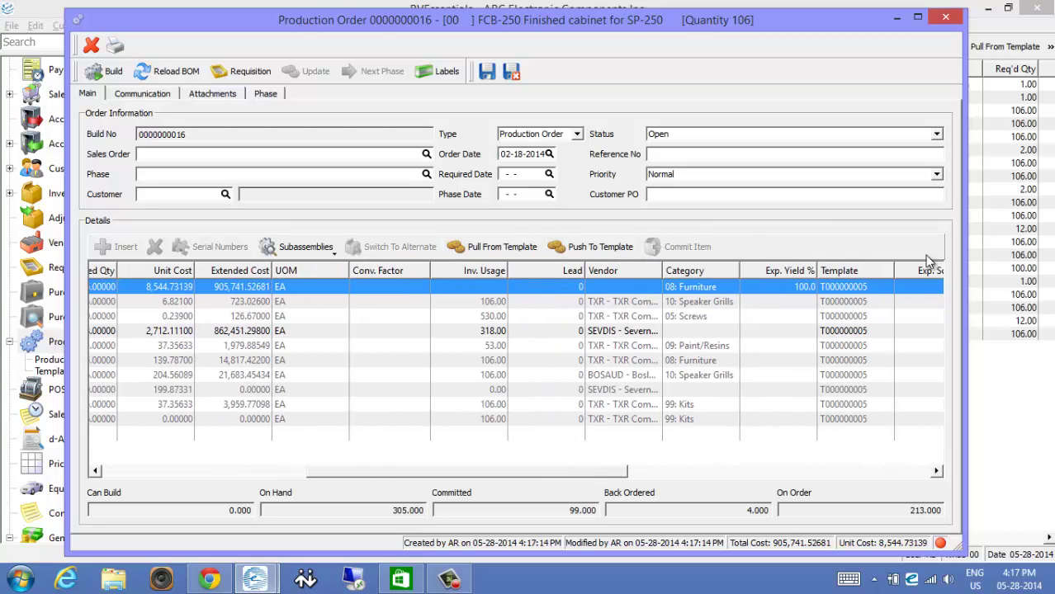
drag(834, 273, 198, 273)
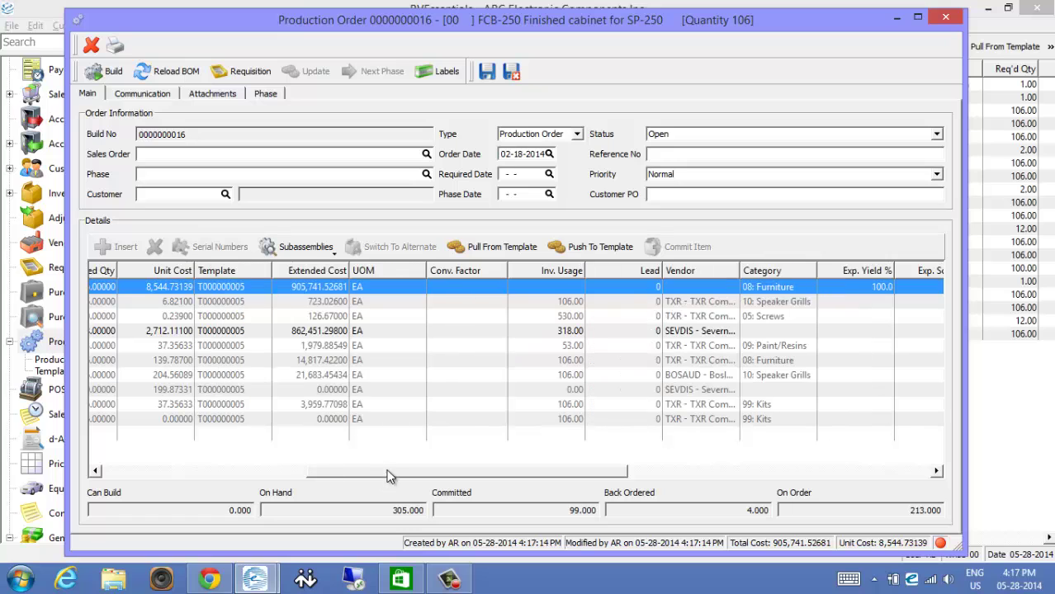
drag(390, 476, 177, 471)
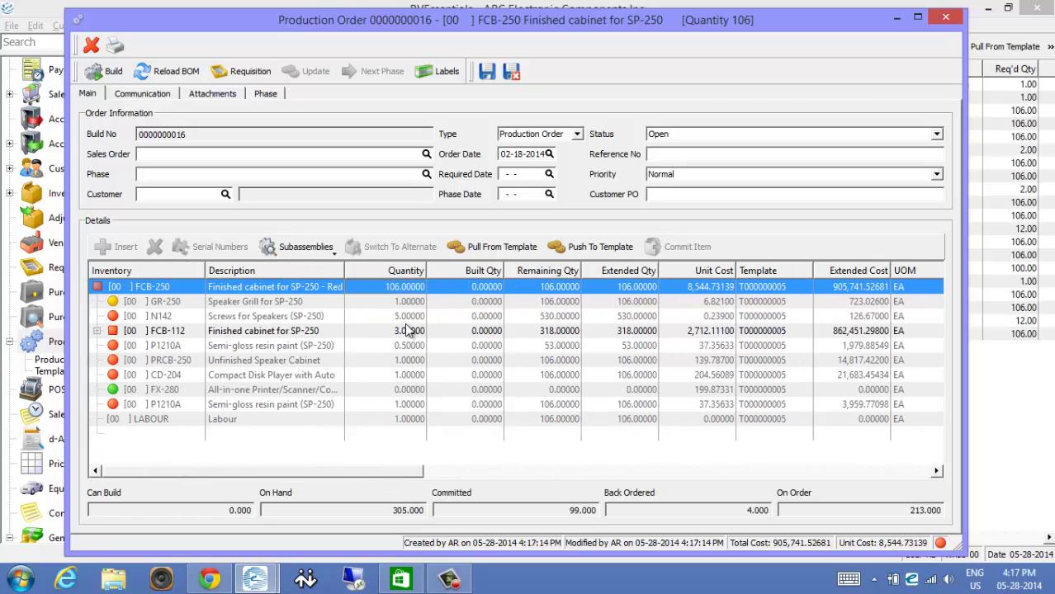
click(493, 252)
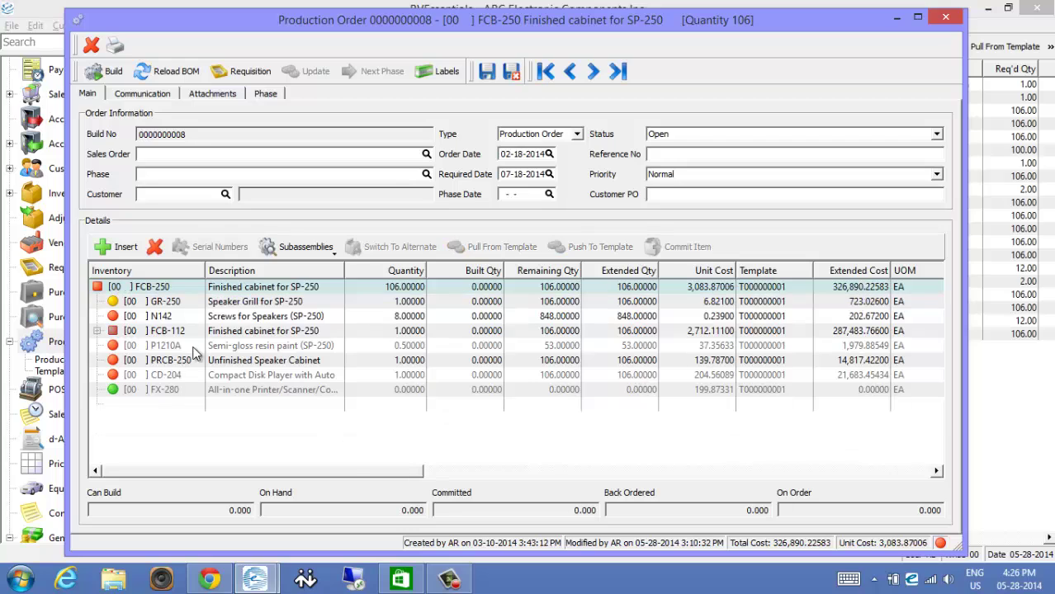
Step: Assign template T000000002 to the FCB-112 subassembly line
click(132, 332)
click(132, 332)
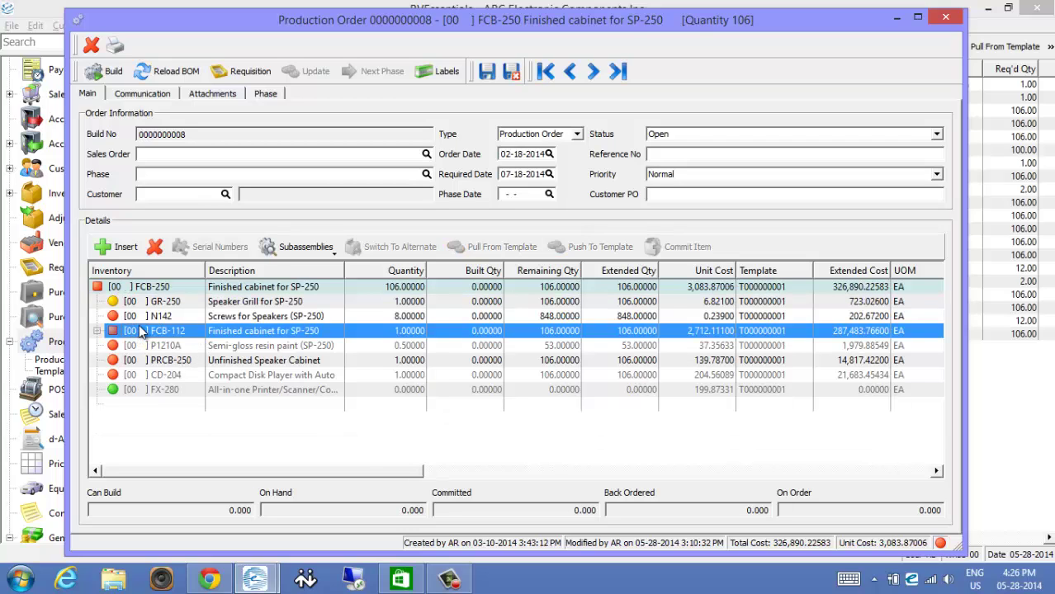
click(804, 332)
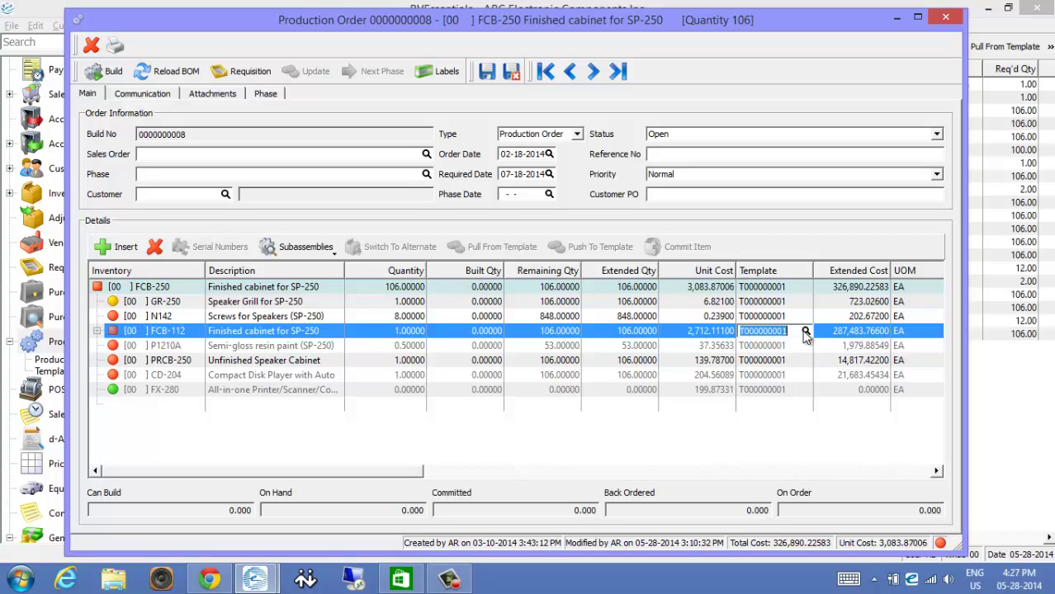
click(805, 331)
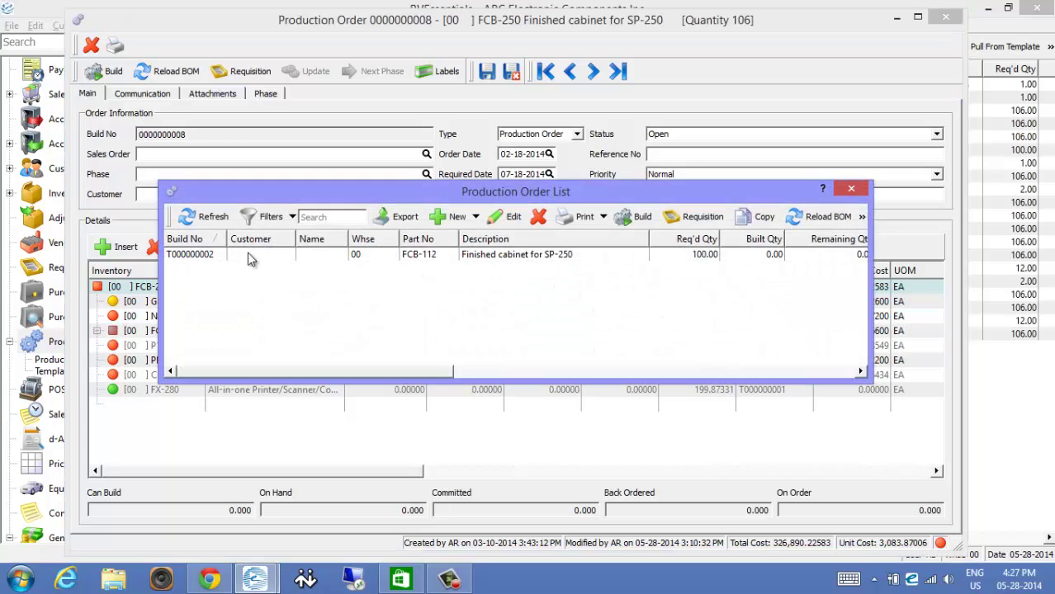
double_click(426, 261)
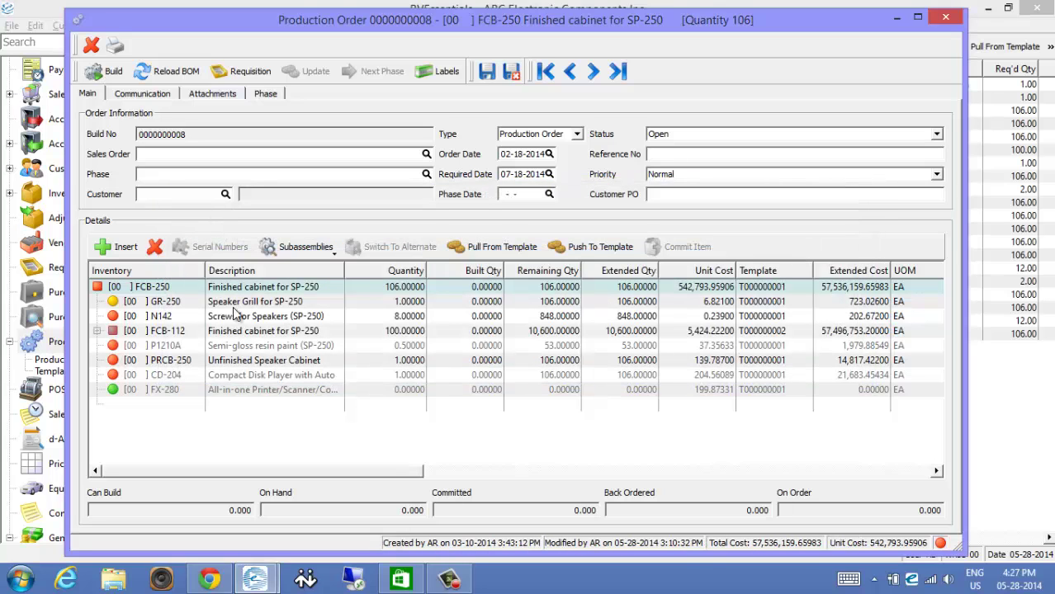
Step: Expand FCB-112 and set the Equalizer (10 band) quantity to 1
click(97, 331)
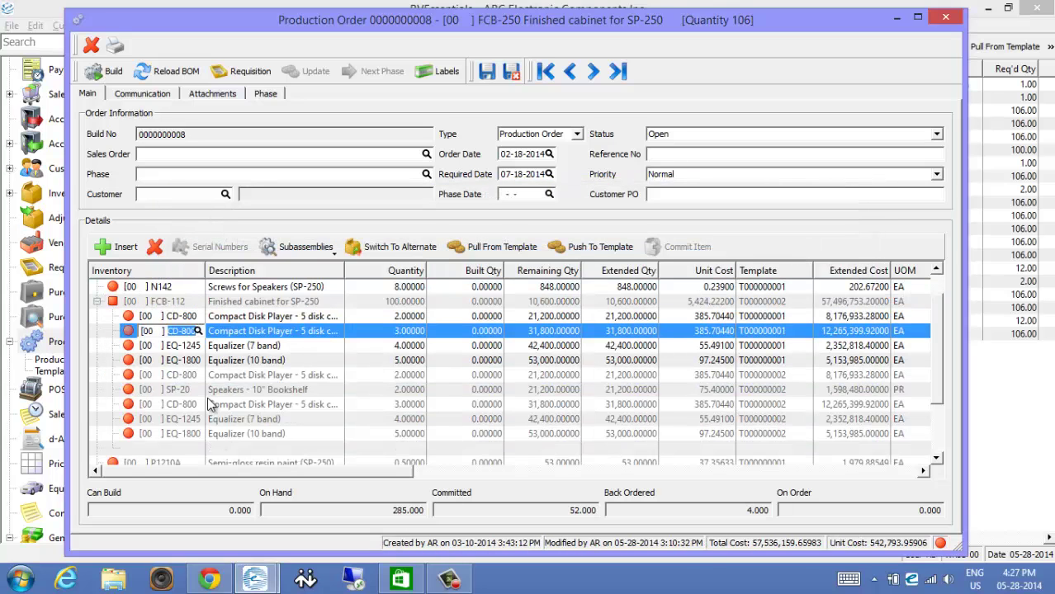
scroll(248, 389, up, 1)
click(297, 389)
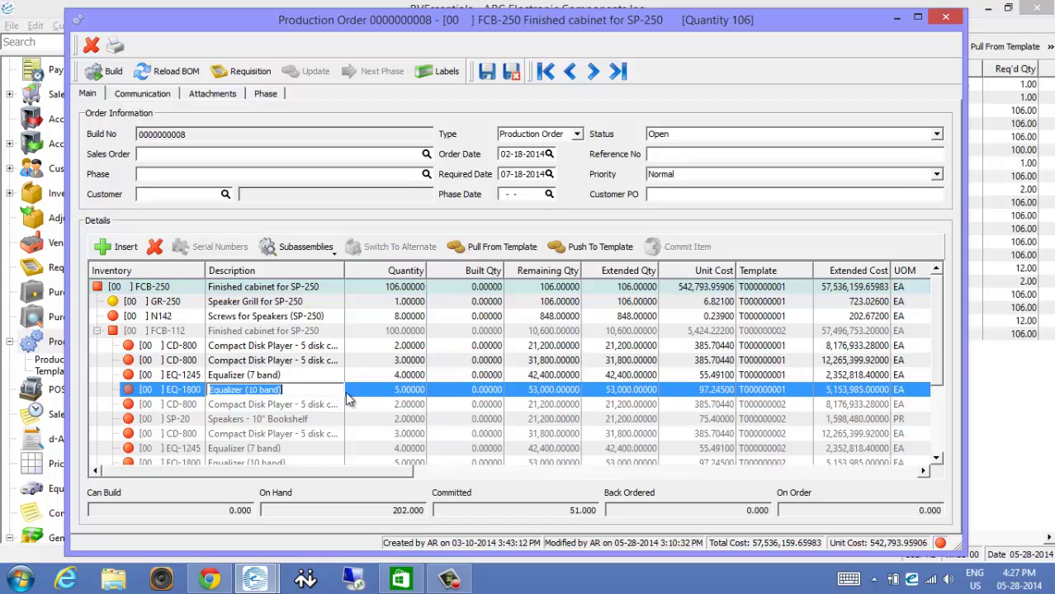
click(394, 389)
text(1)
key(Return)
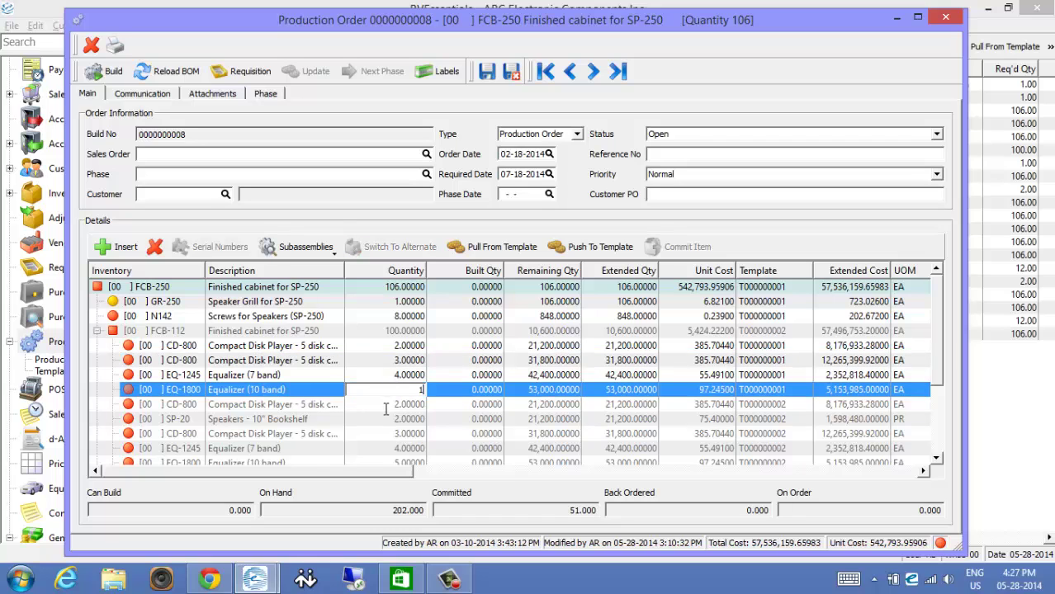
click(394, 389)
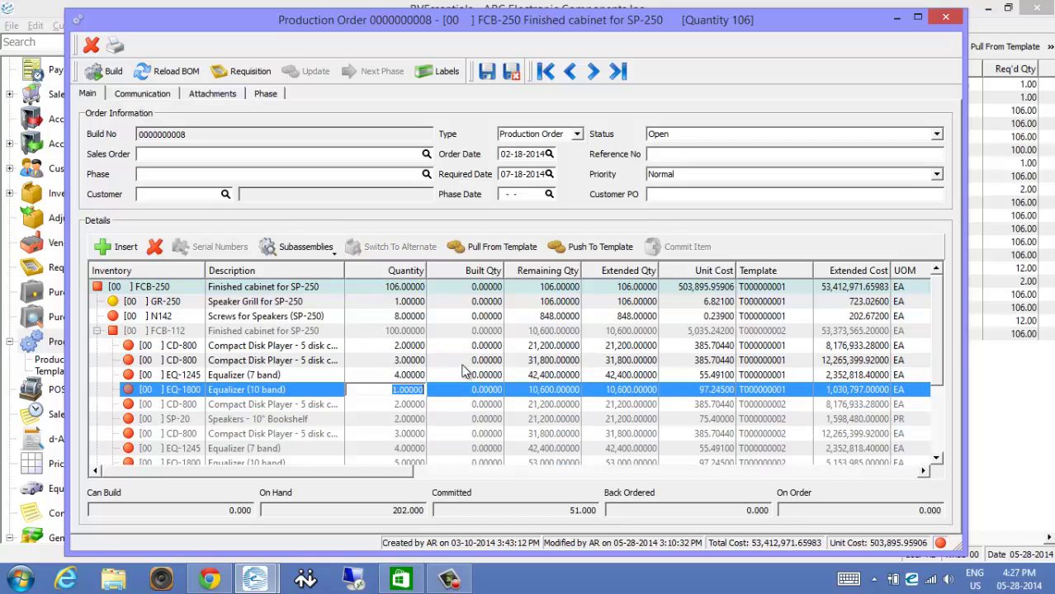
Step: Push the FCB-112 changes into its template and pull them back from it
click(230, 332)
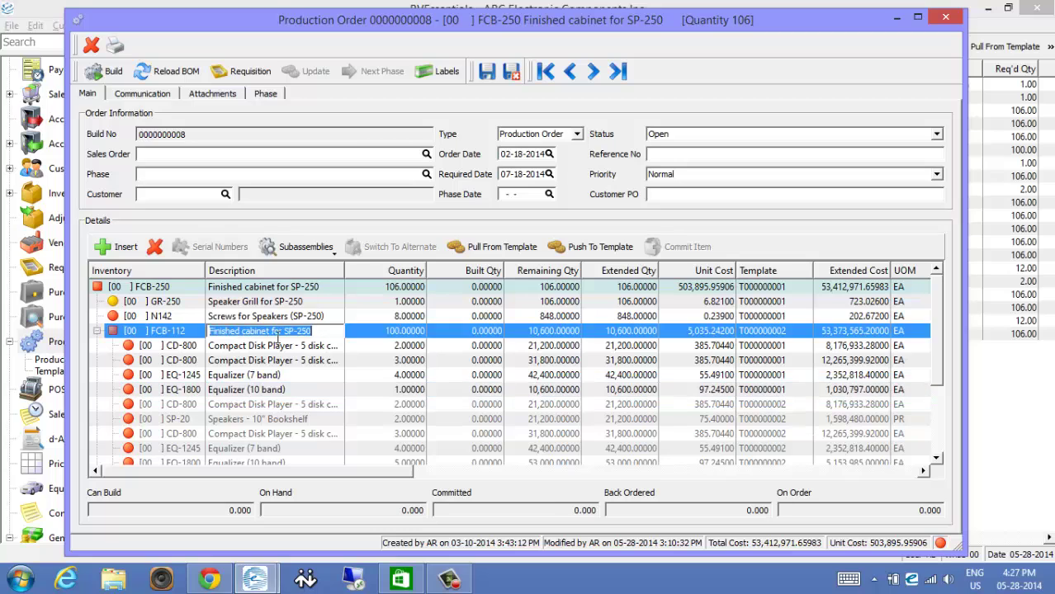
click(578, 252)
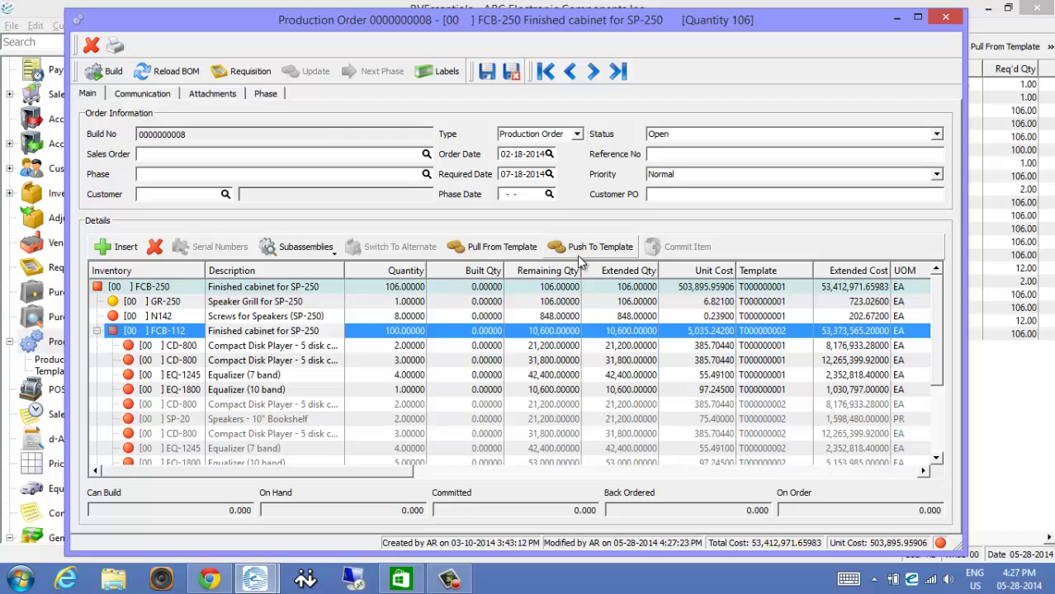
click(475, 259)
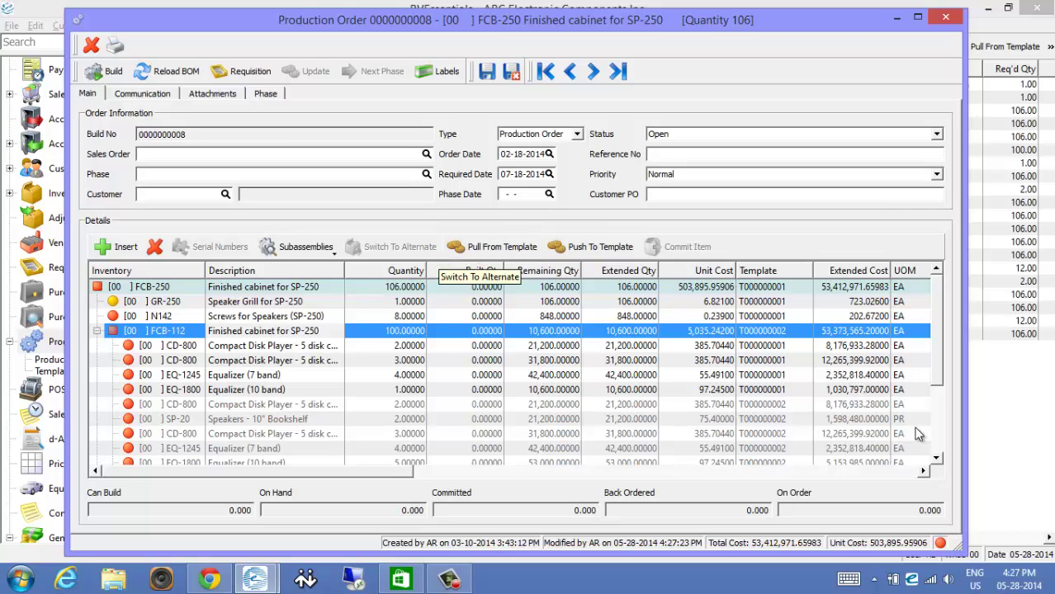
click(945, 17)
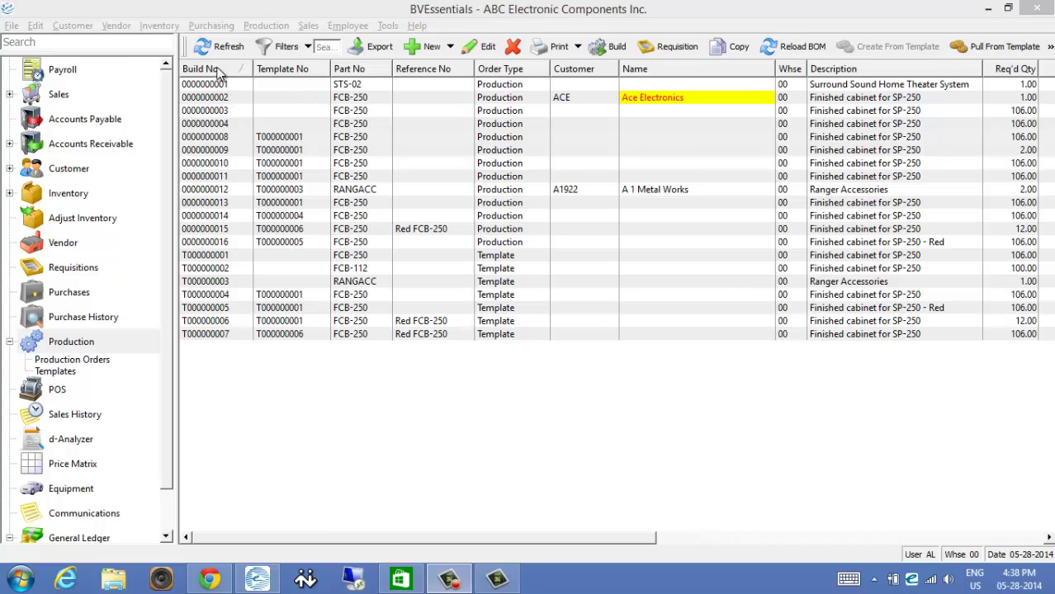
click(219, 256)
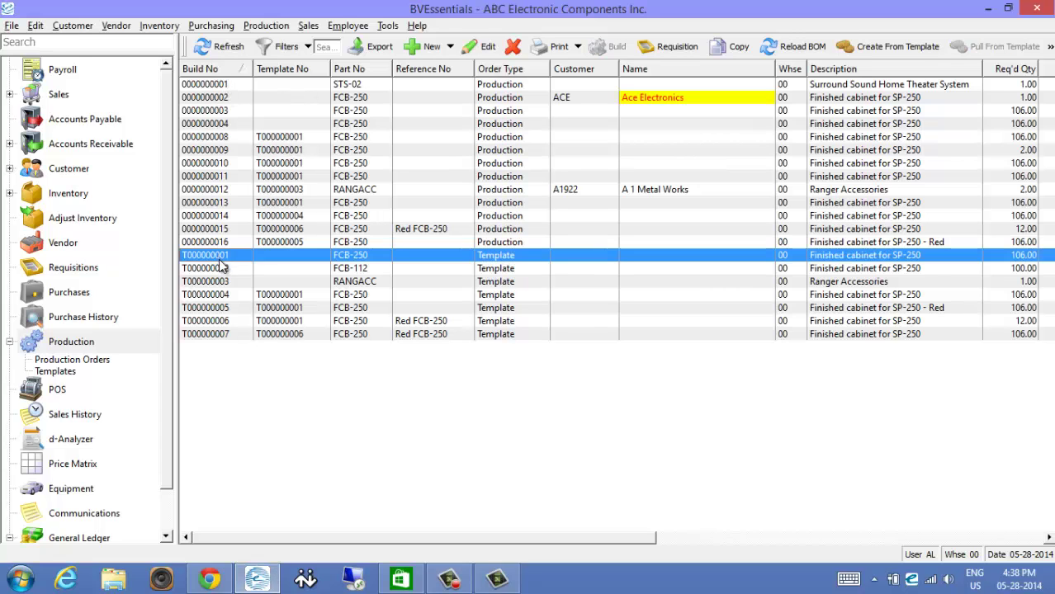
click(56, 372)
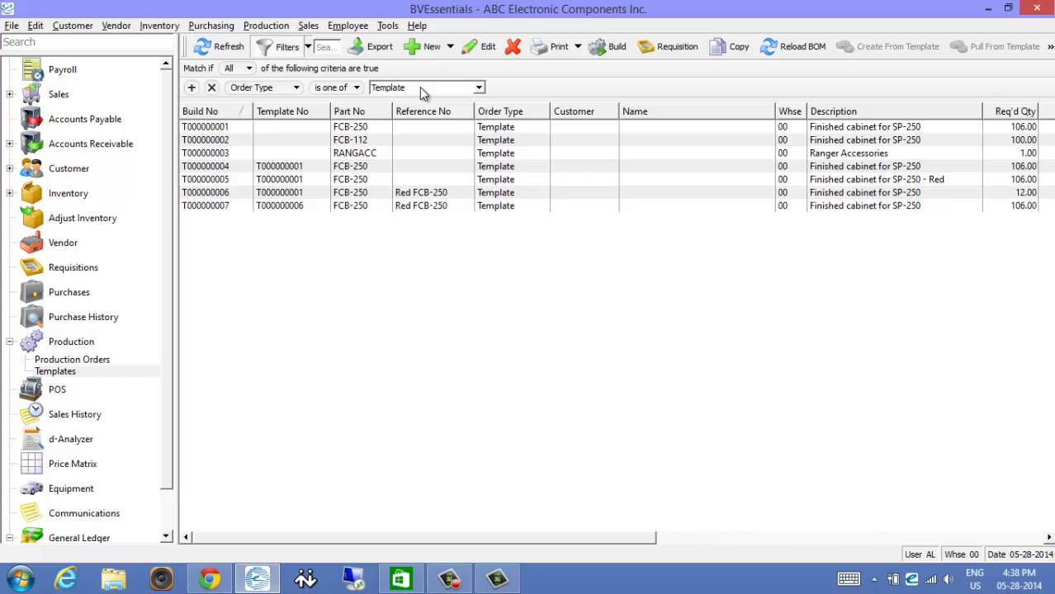
click(72, 360)
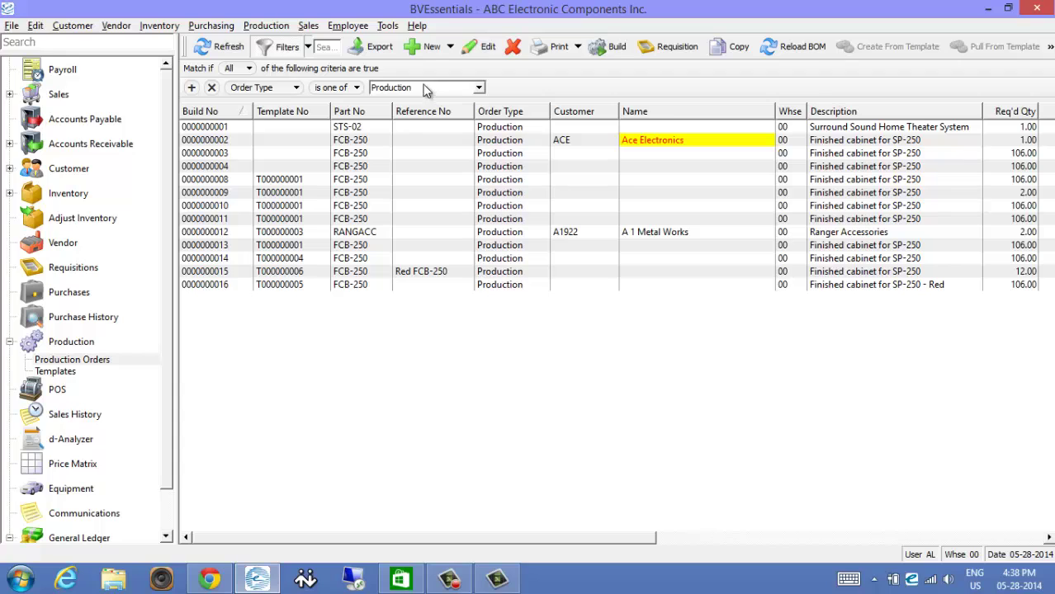
click(224, 180)
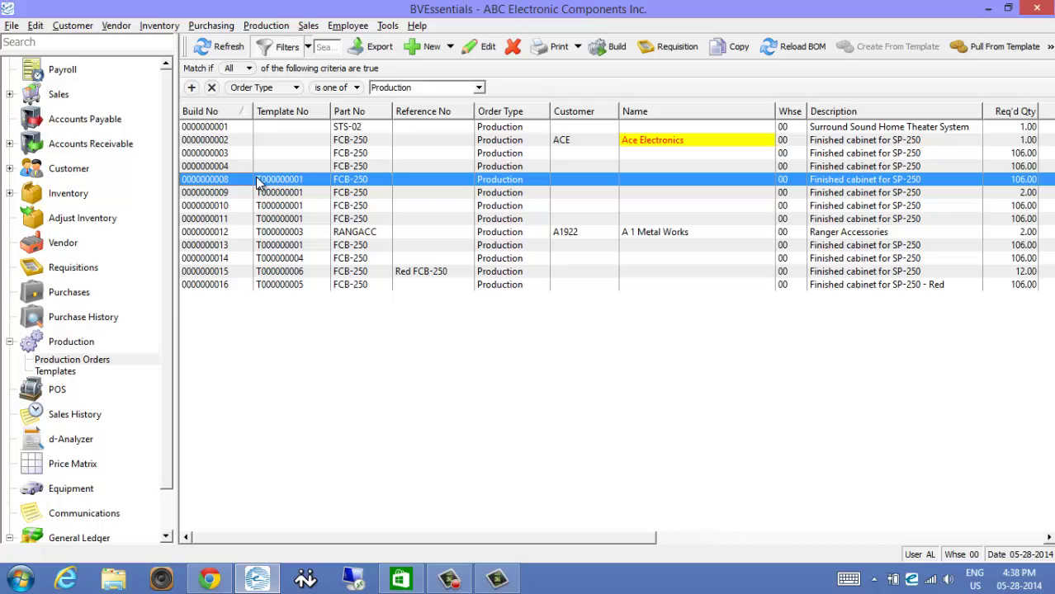
click(90, 342)
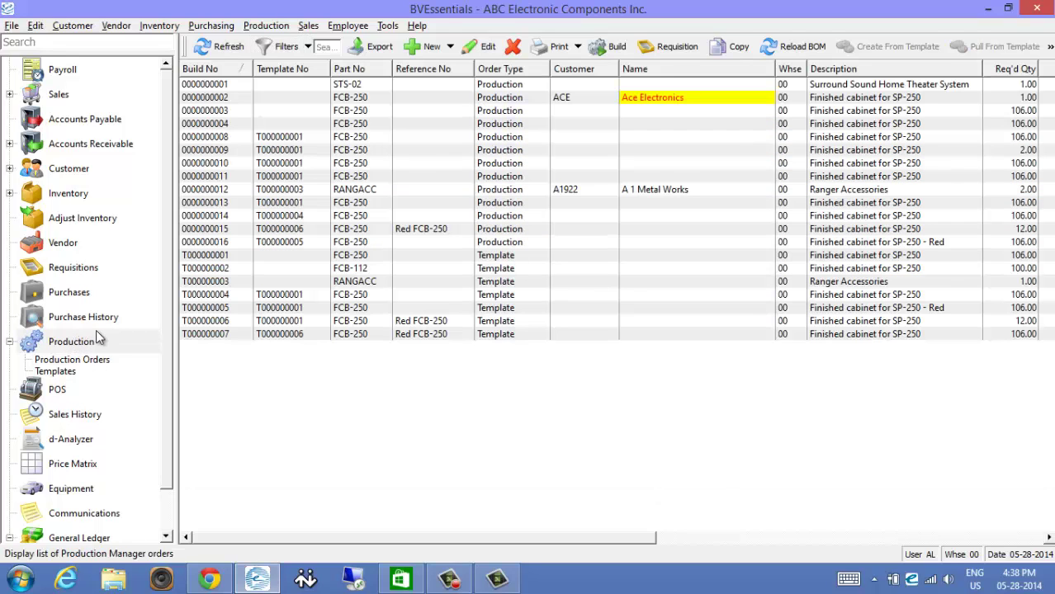
click(206, 138)
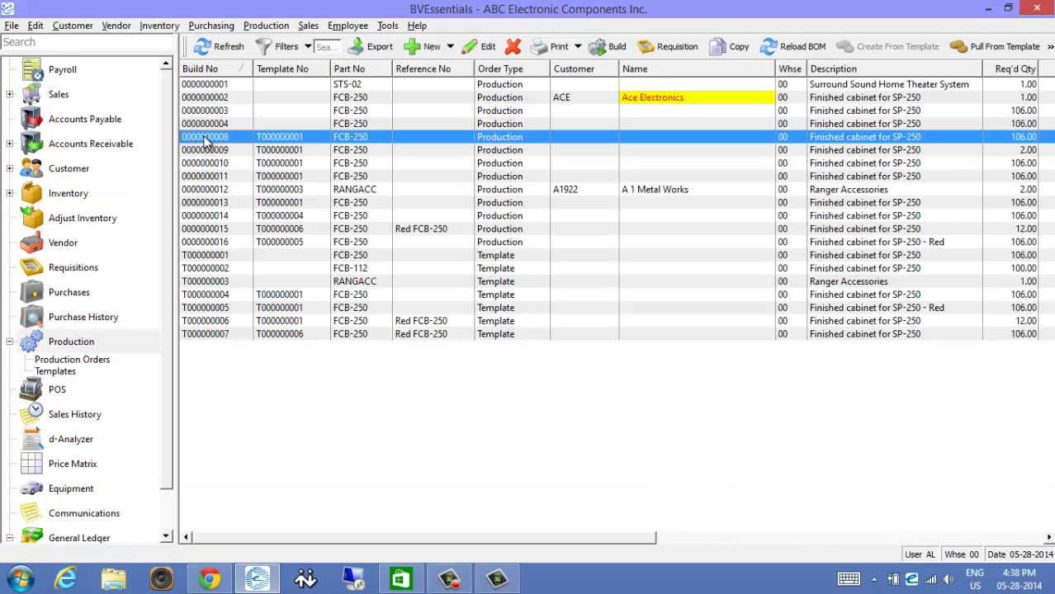
click(219, 259)
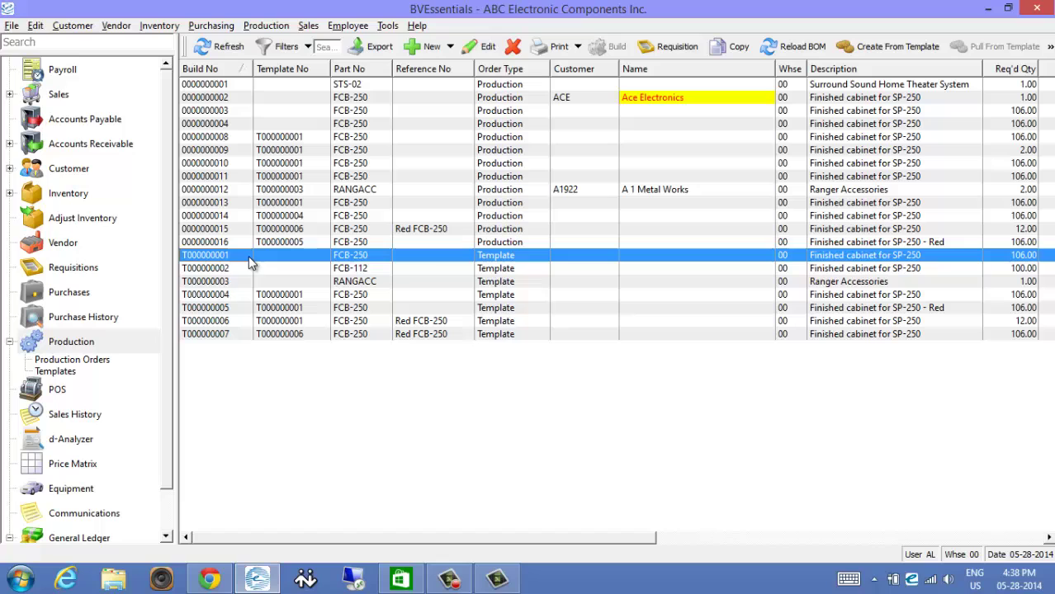
click(214, 141)
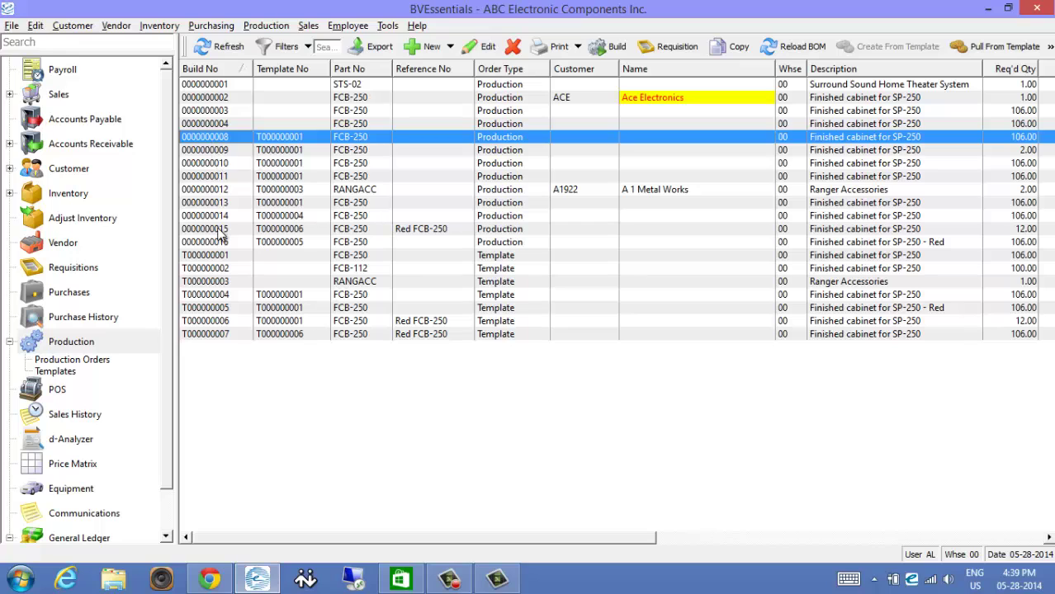
click(209, 257)
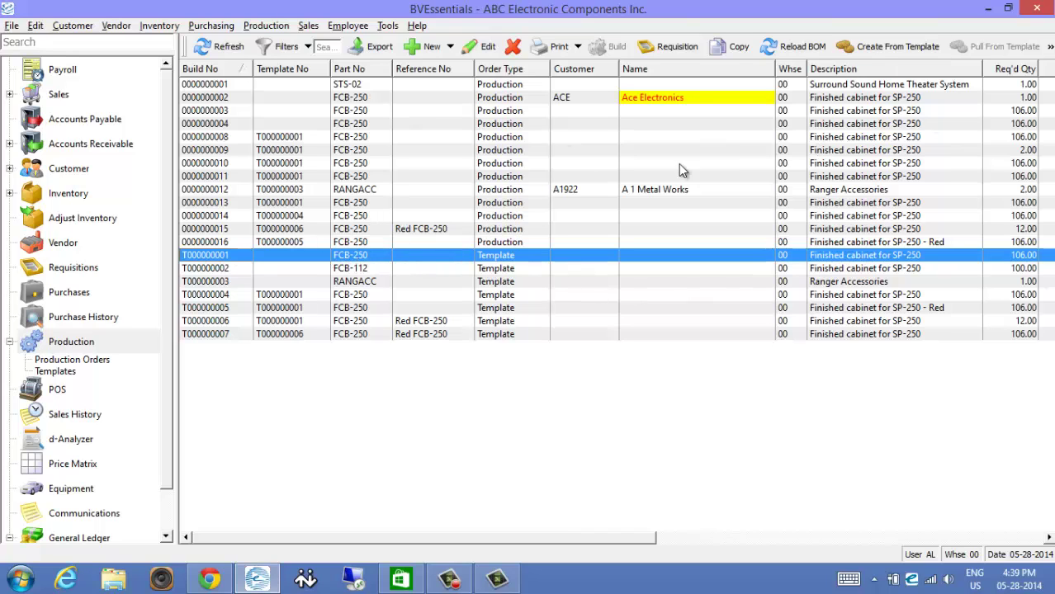
click(911, 50)
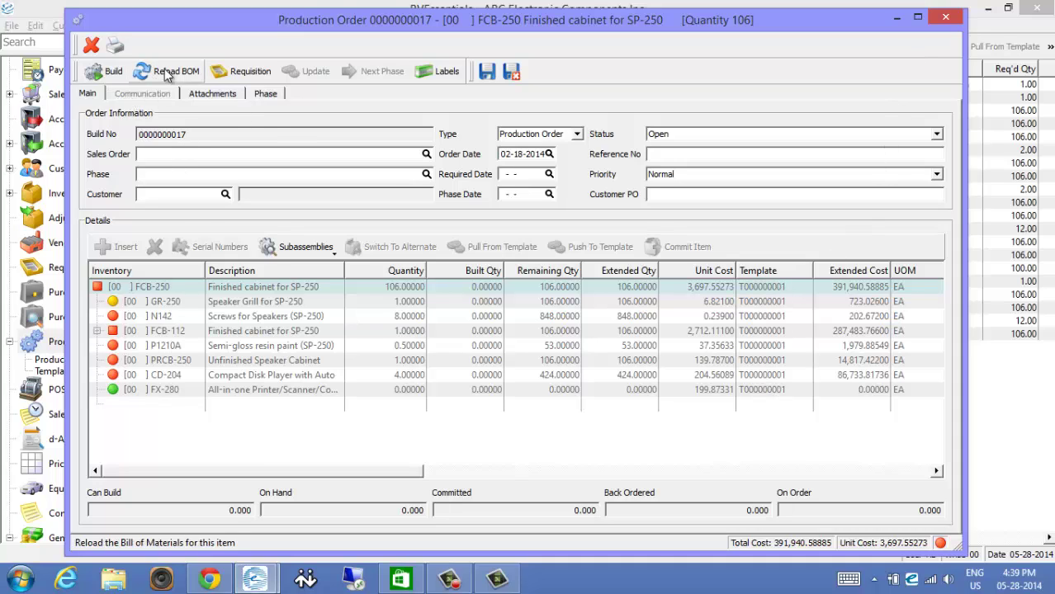
click(511, 72)
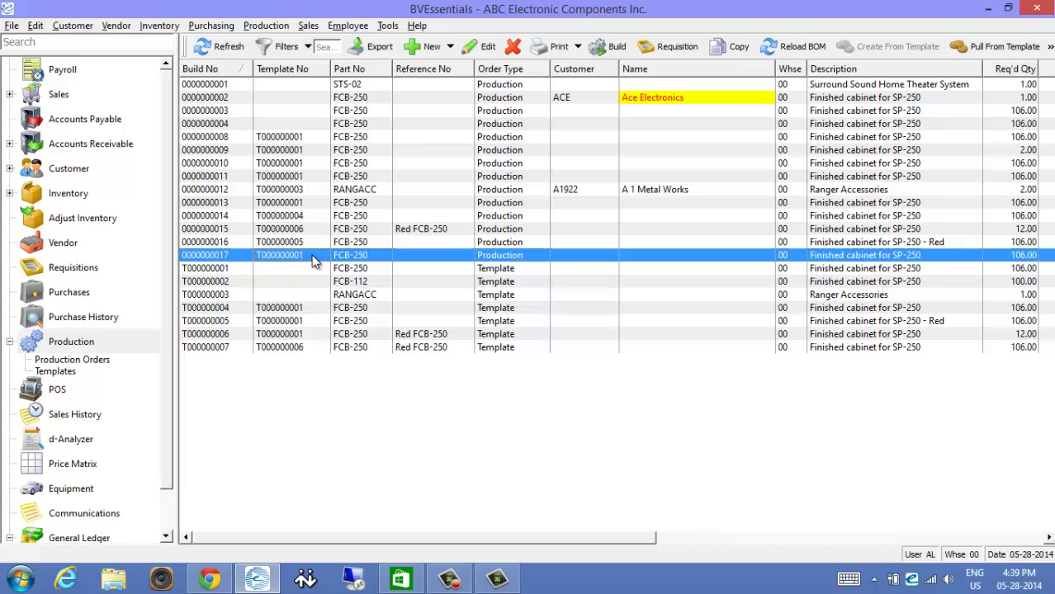
click(299, 140)
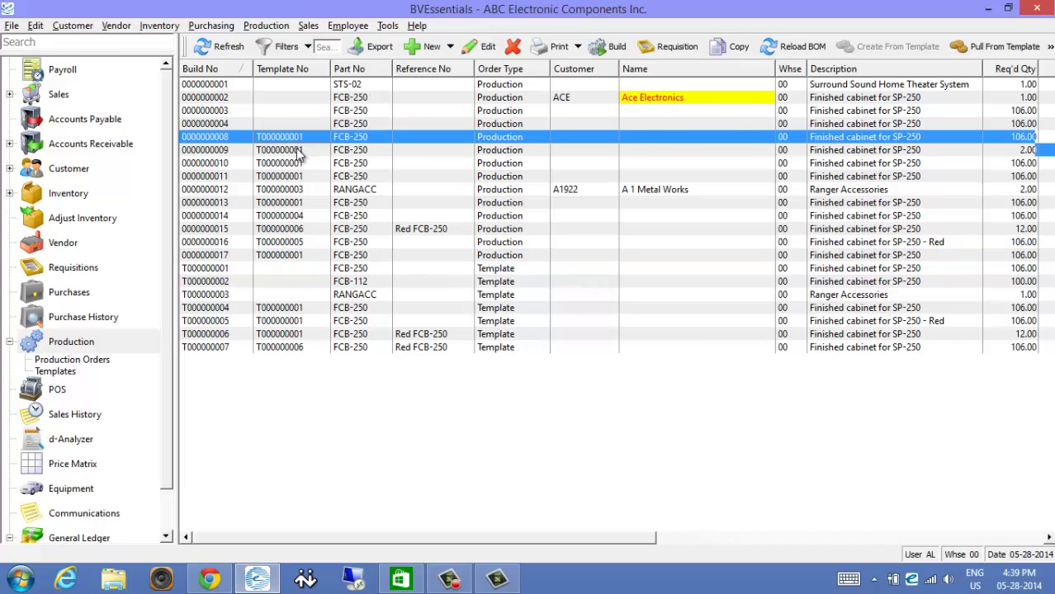
drag(298, 148, 299, 176)
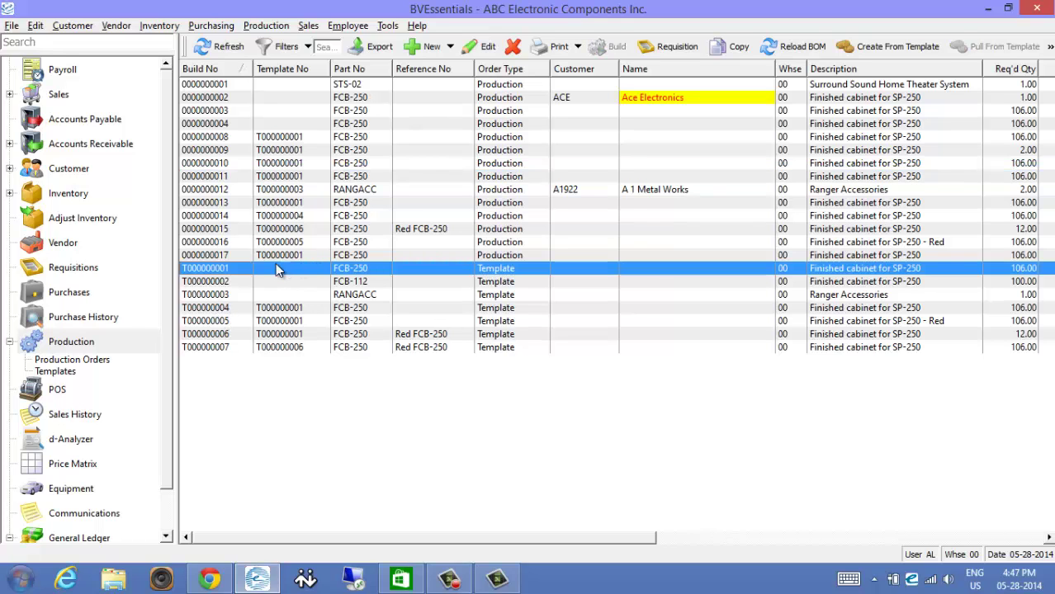
Step: Open template T000000001 and remove its N142 screws line
double_click(275, 272)
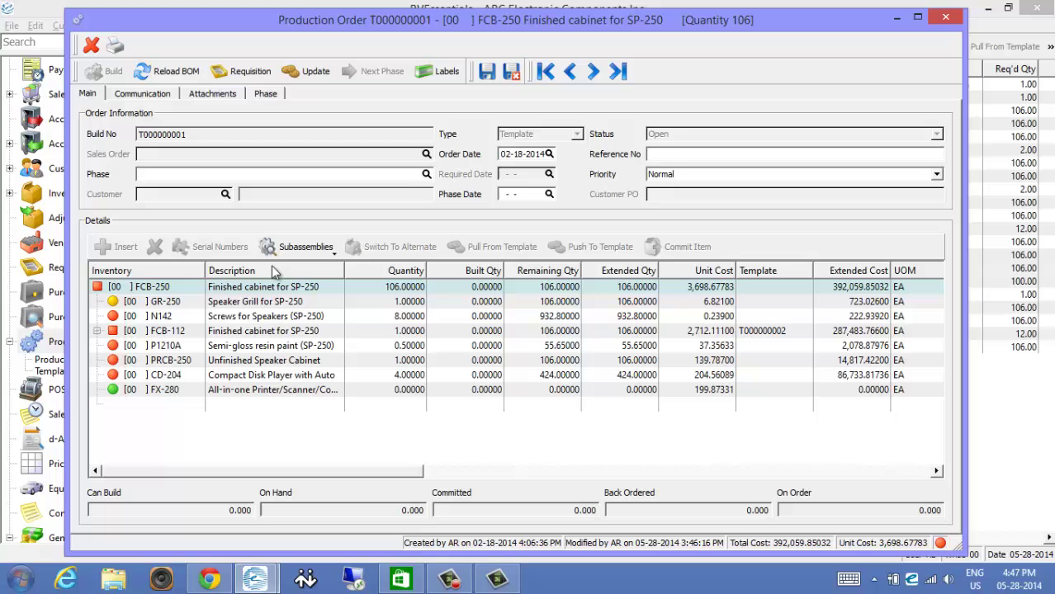
click(186, 404)
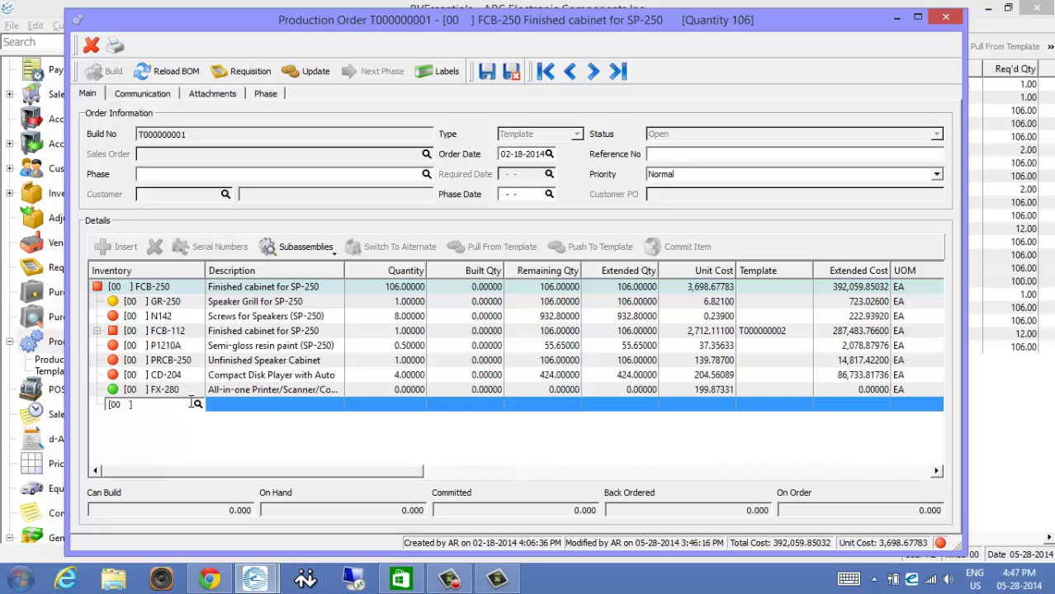
click(163, 319)
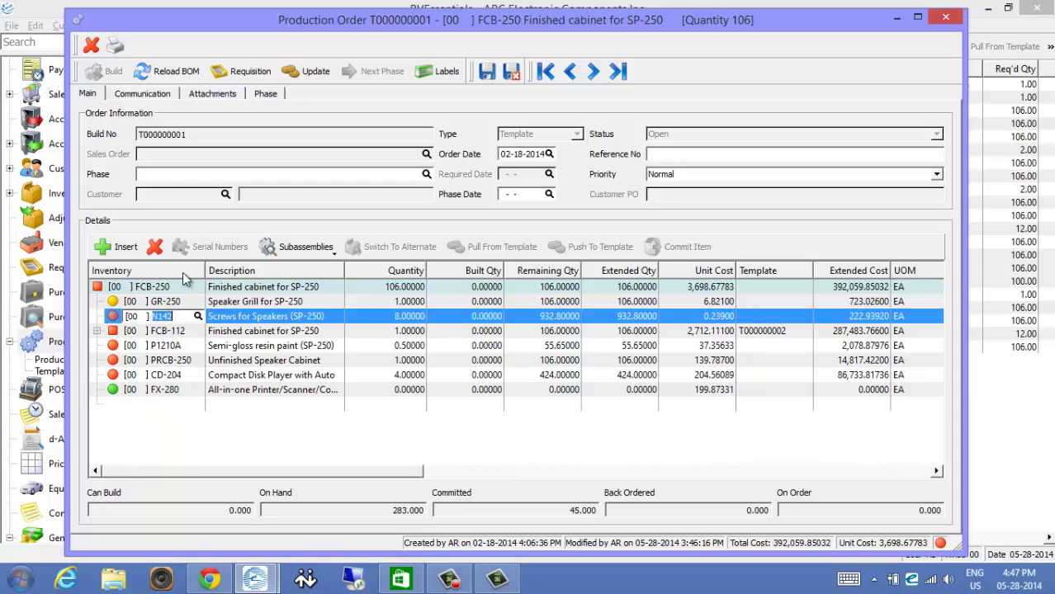
click(154, 247)
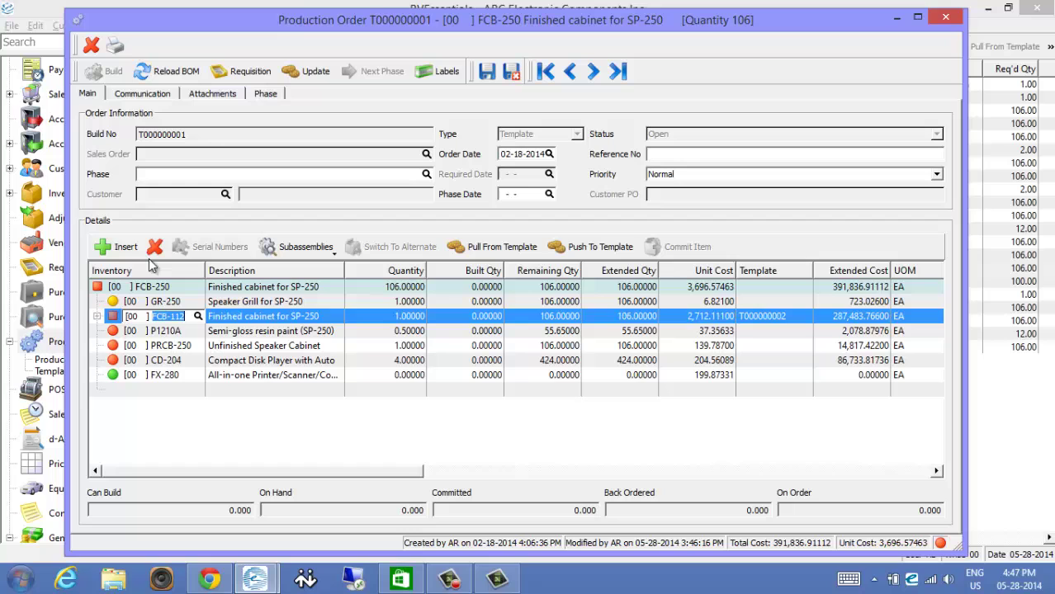
Step: Add a P1210R Red Semi-gloss resin paint line with quantity 1
click(122, 247)
click(197, 317)
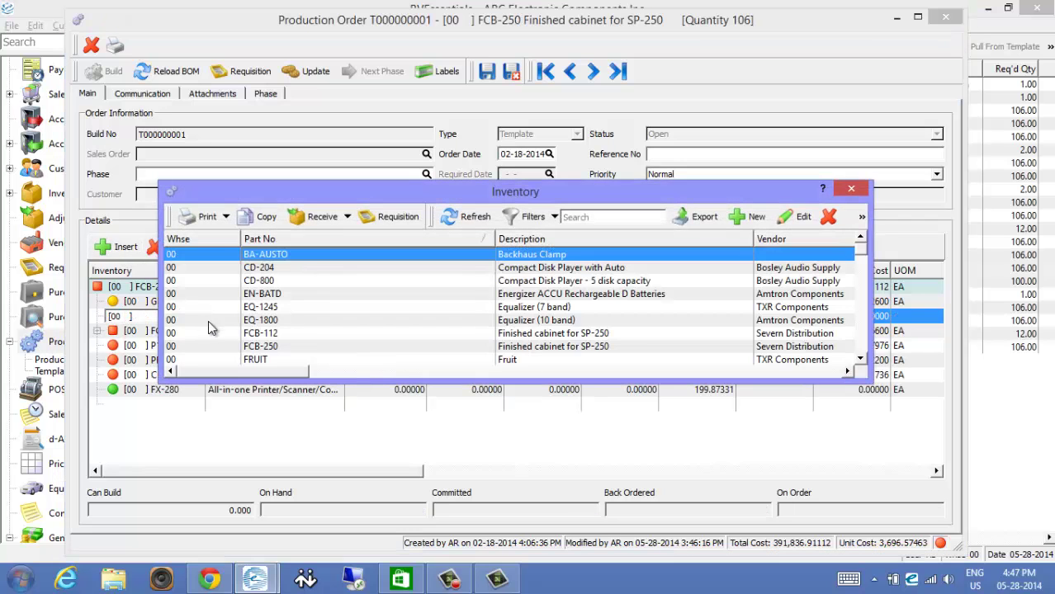
scroll(273, 339, down, 2)
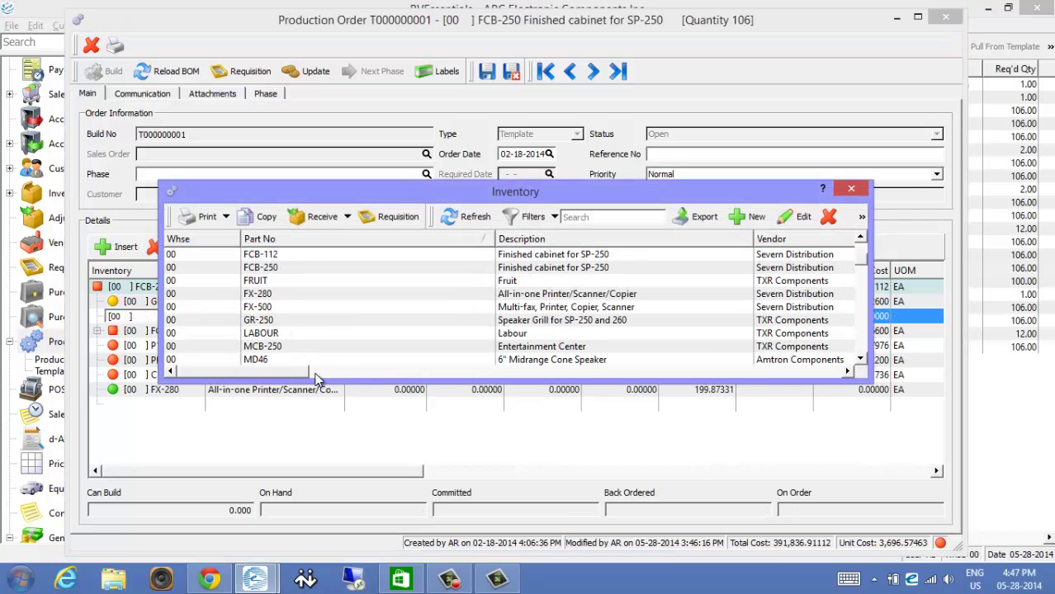
scroll(278, 359, down, 2)
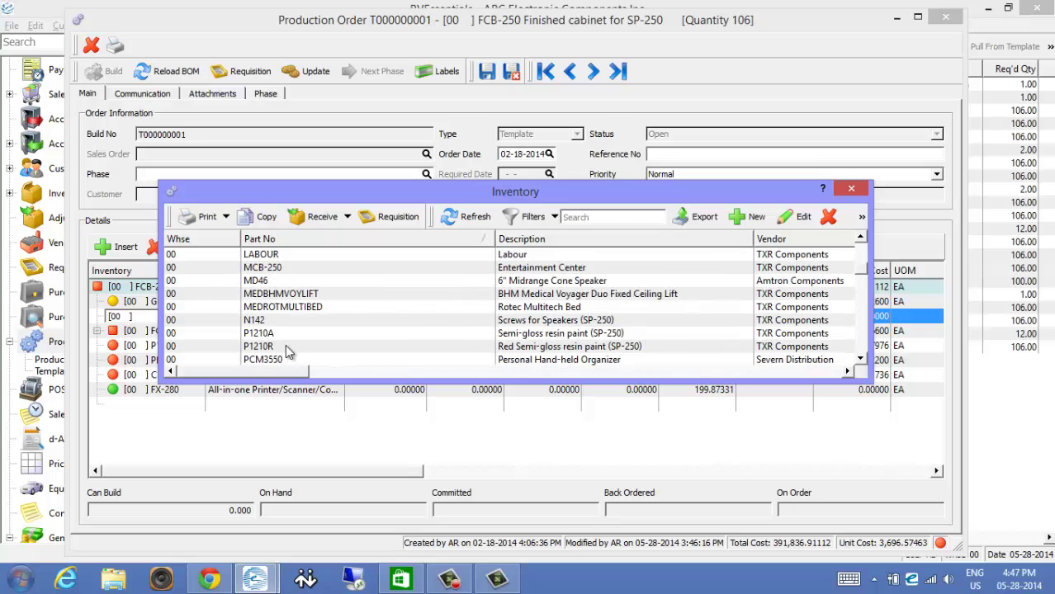
double_click(283, 347)
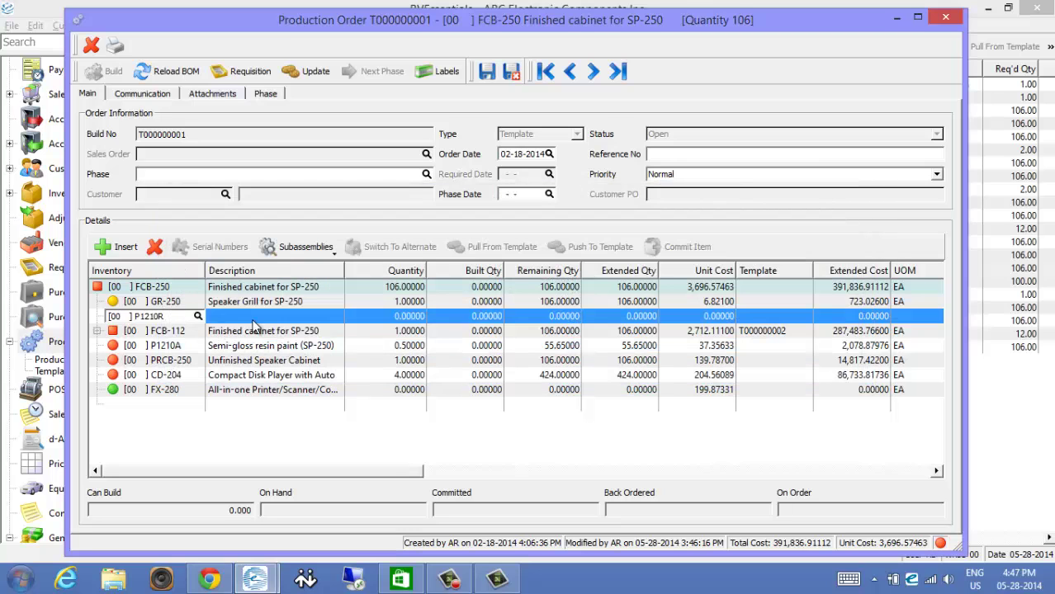
click(285, 318)
click(392, 318)
text(1)
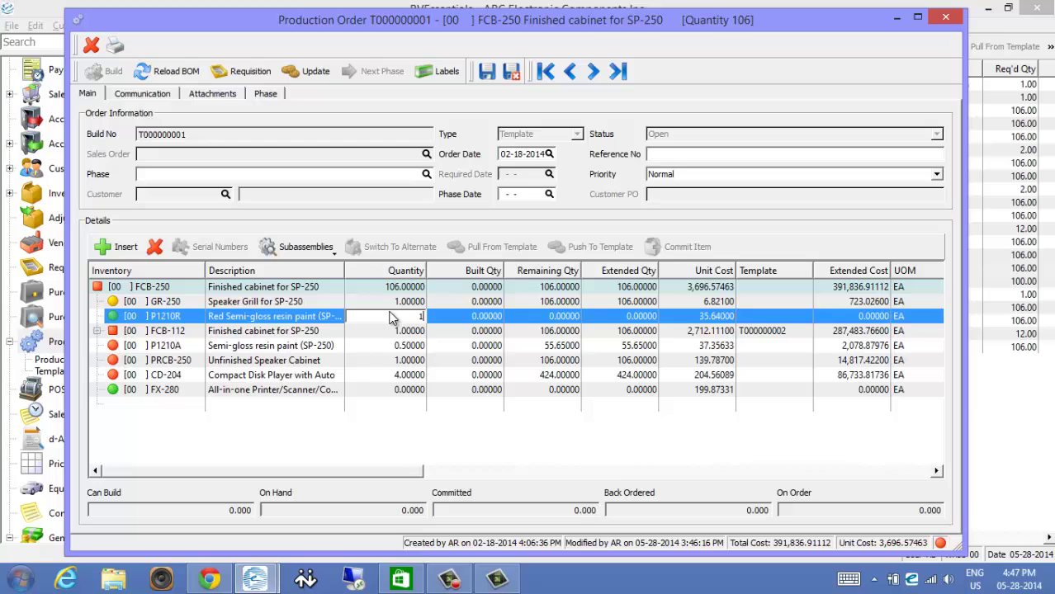
key(Tab)
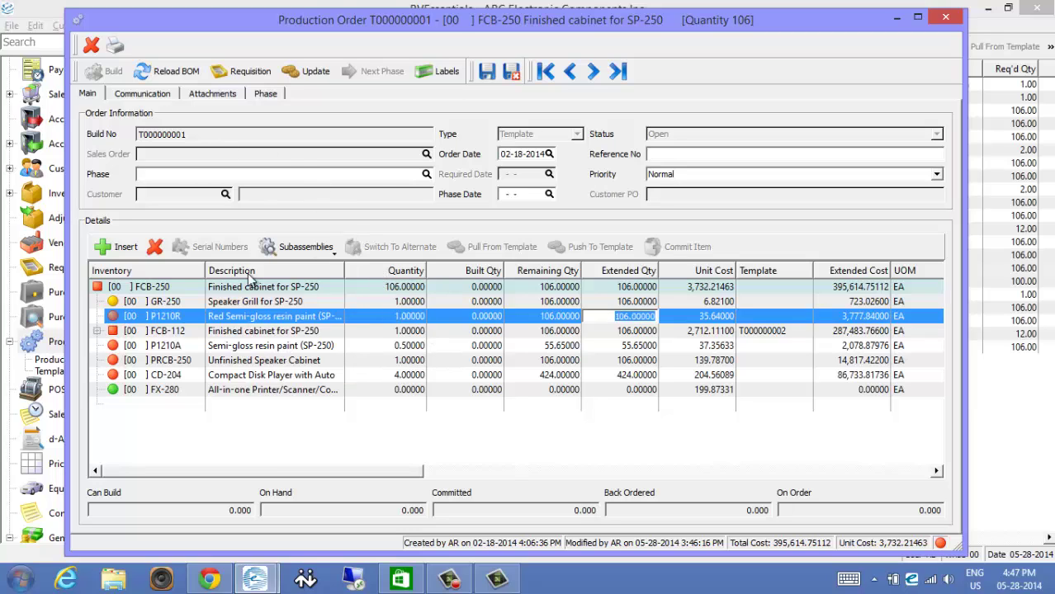
drag(464, 20, 630, 212)
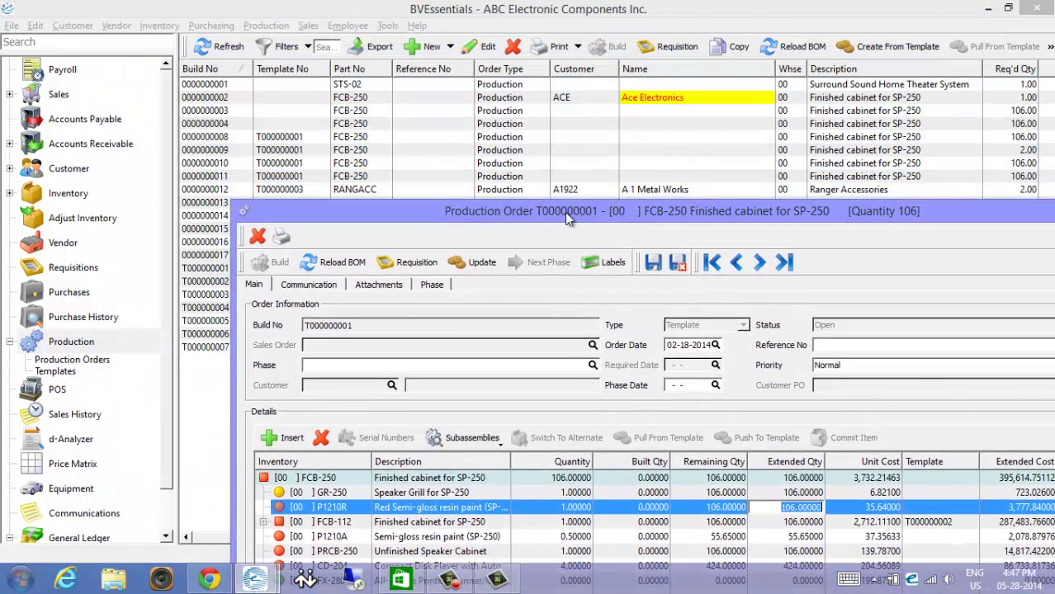
Step: Save template T000000001 as a BOM revision and apply the update to its listed orders
drag(565, 213, 505, 117)
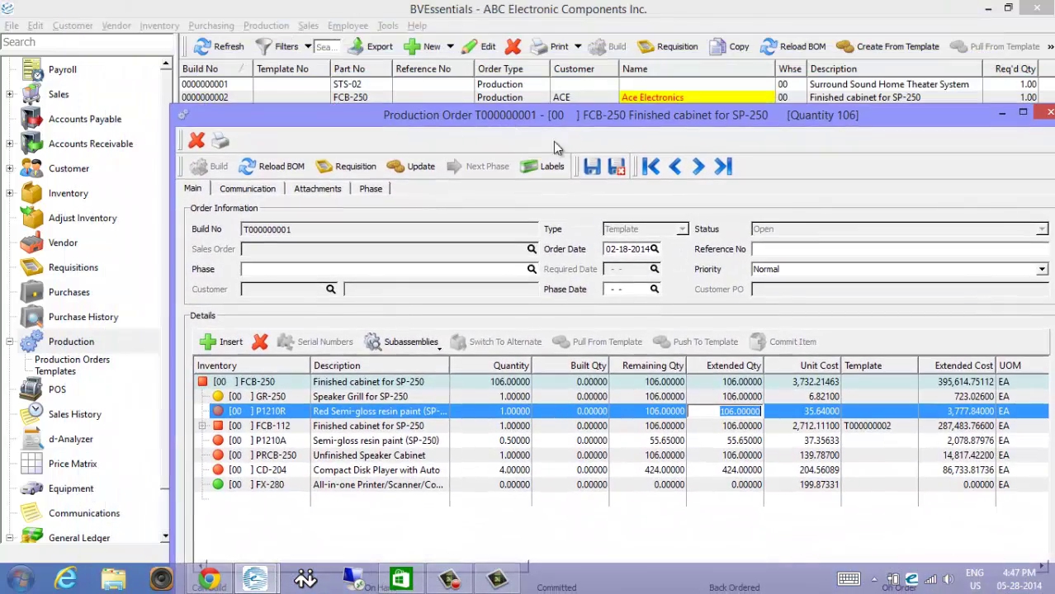
click(591, 168)
click(601, 423)
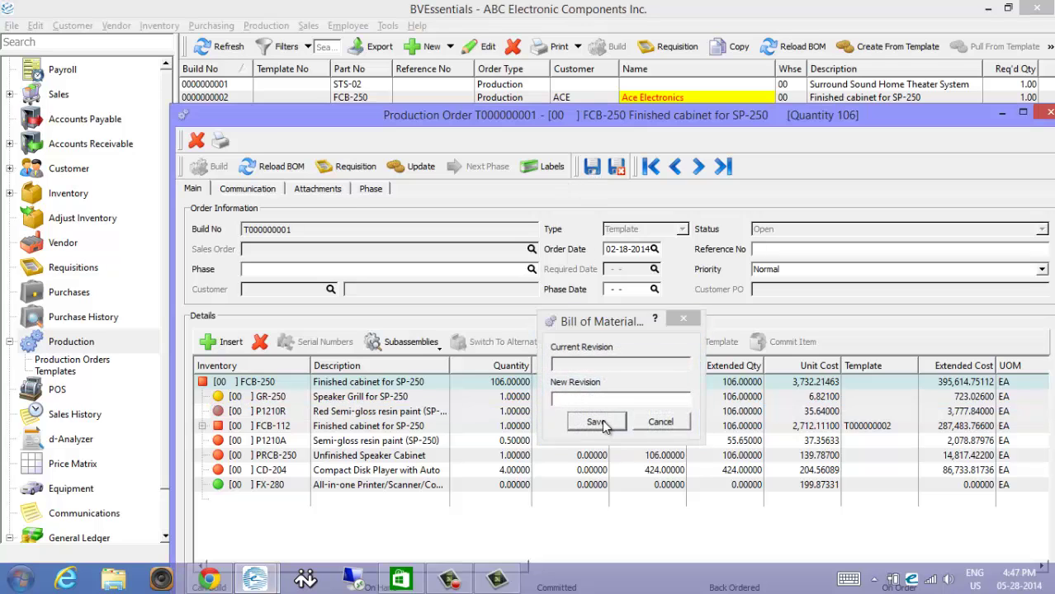
click(417, 169)
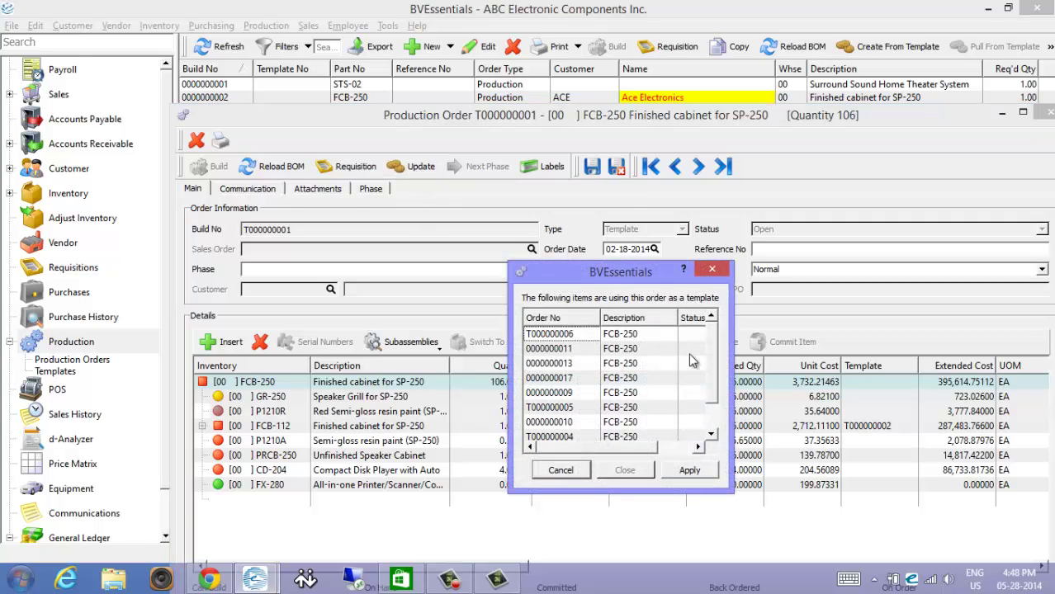
drag(734, 491, 806, 539)
click(567, 334)
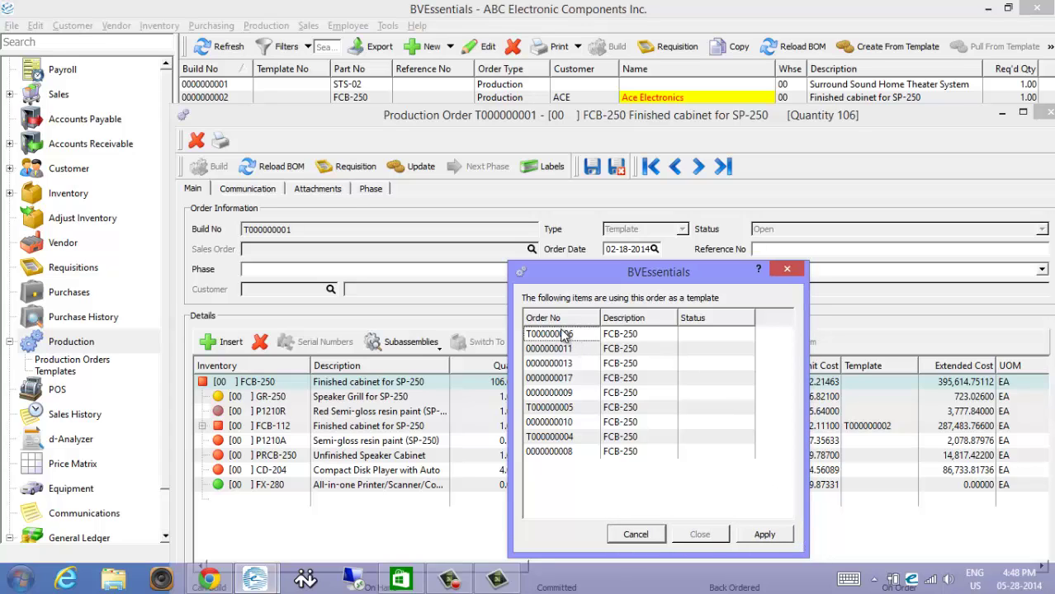
click(765, 534)
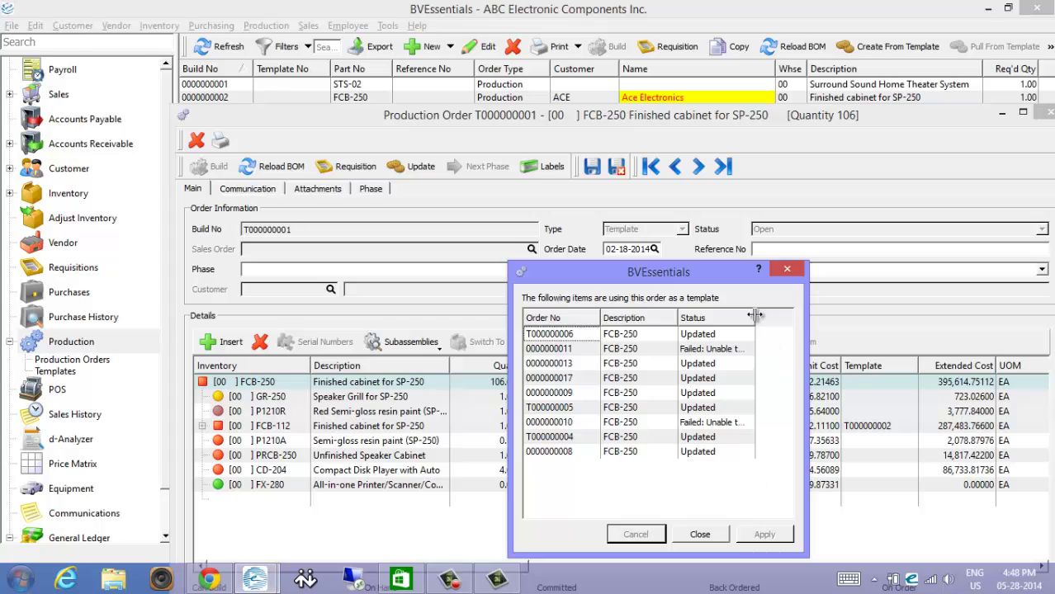
drag(758, 314, 821, 309)
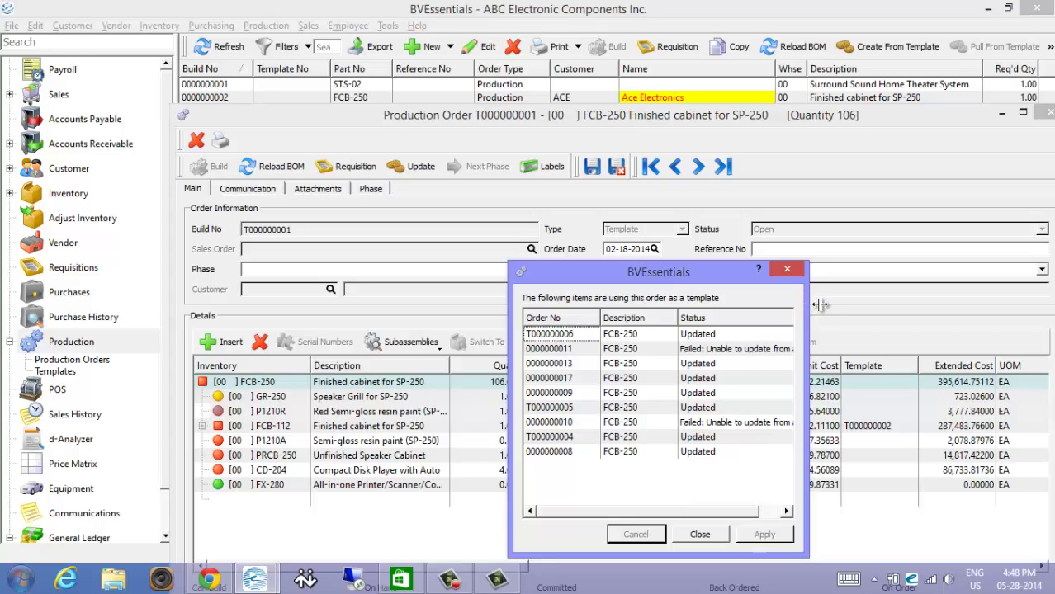
drag(806, 384, 931, 381)
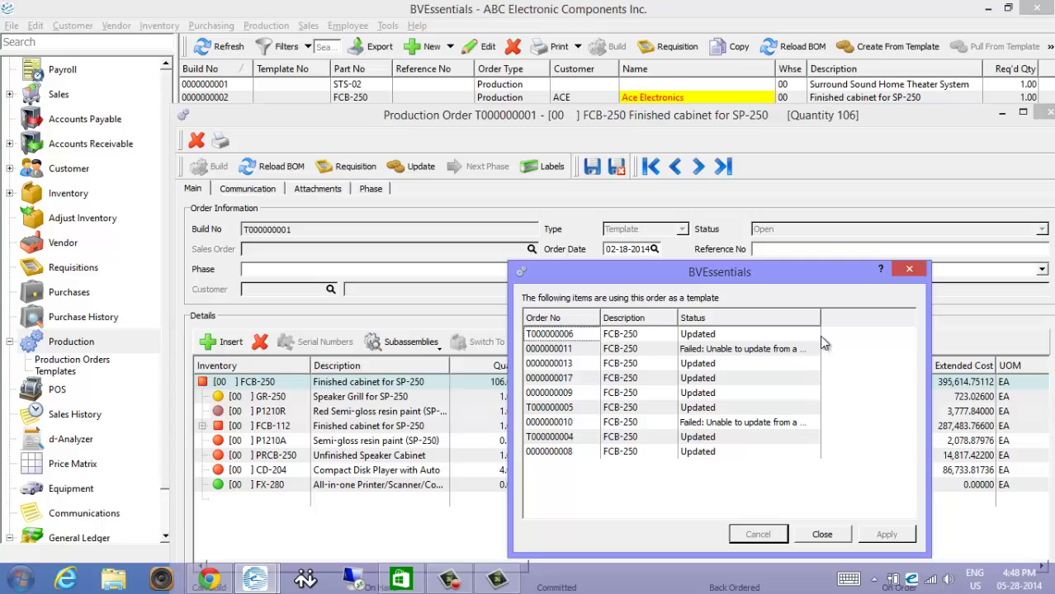
drag(822, 314, 950, 315)
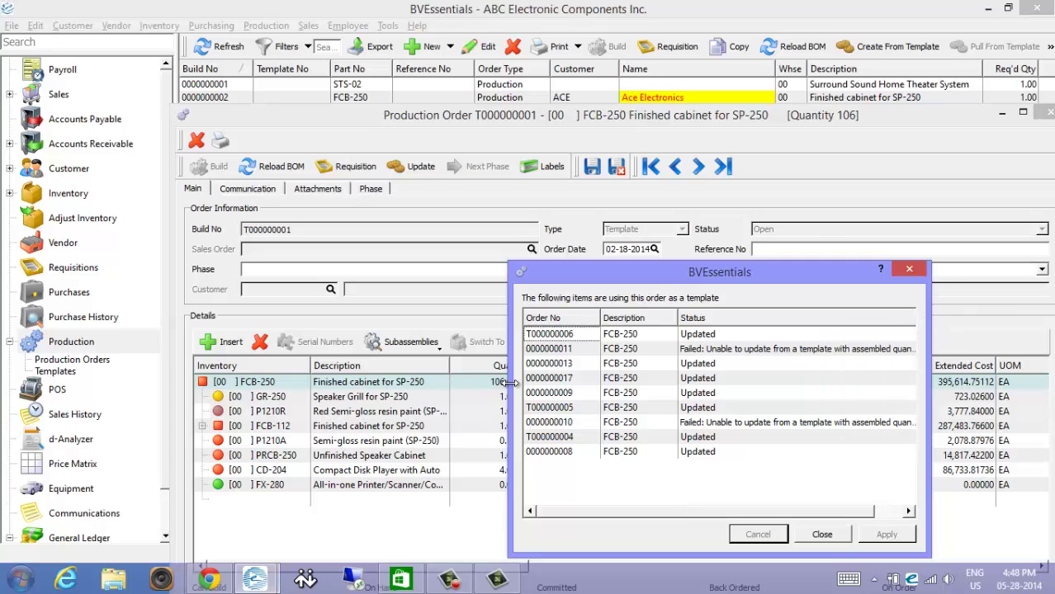
drag(508, 382, 364, 368)
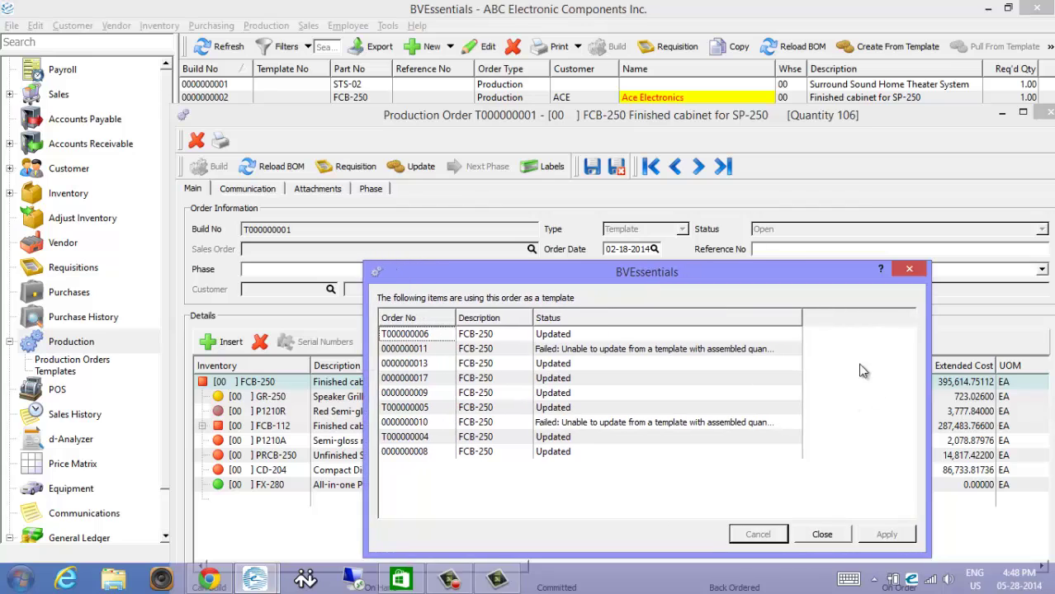
drag(818, 314, 872, 315)
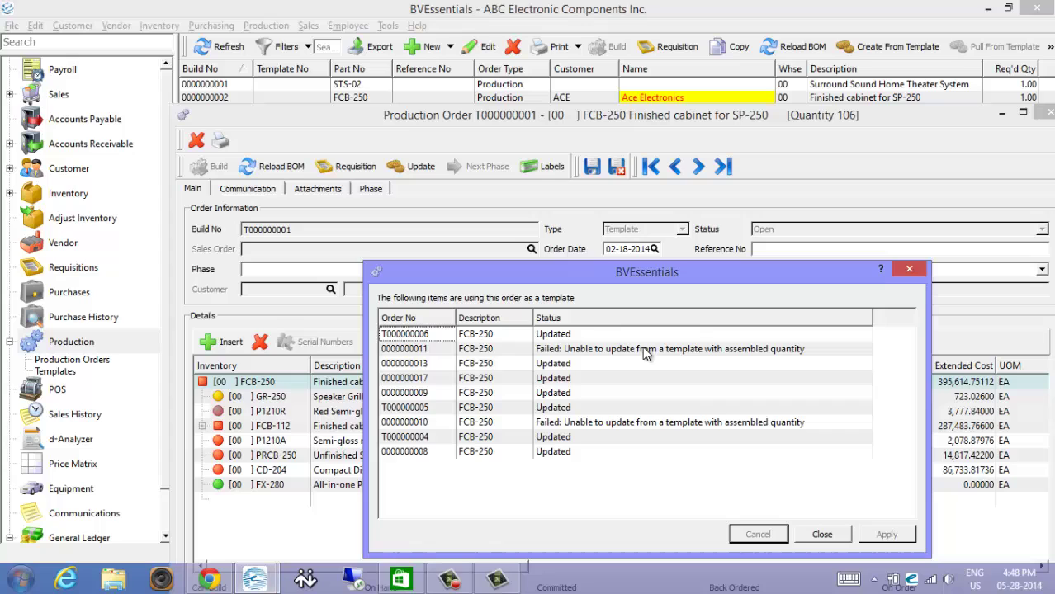
click(773, 353)
click(694, 426)
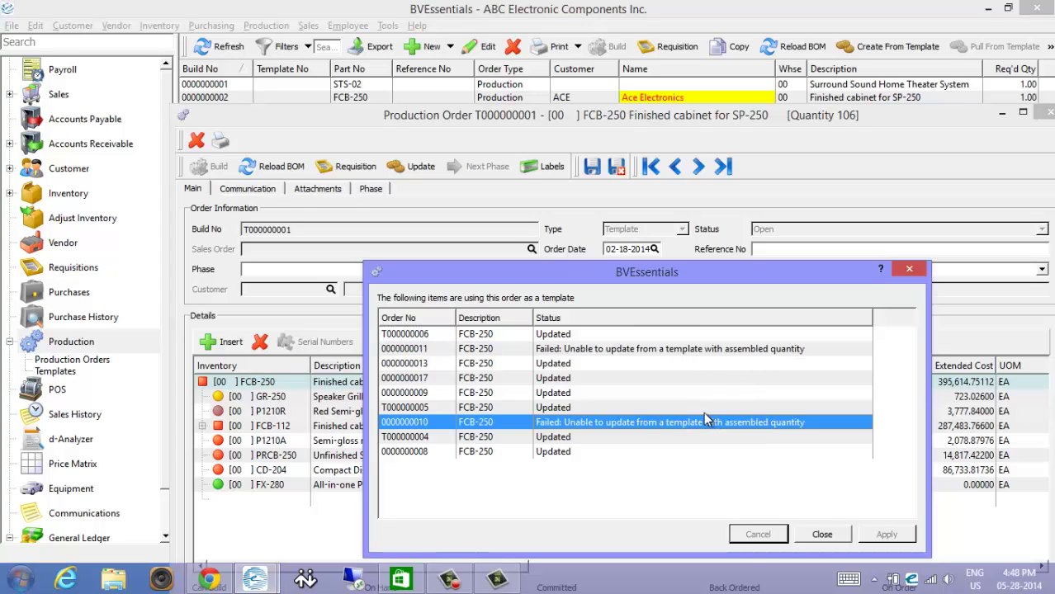
click(826, 534)
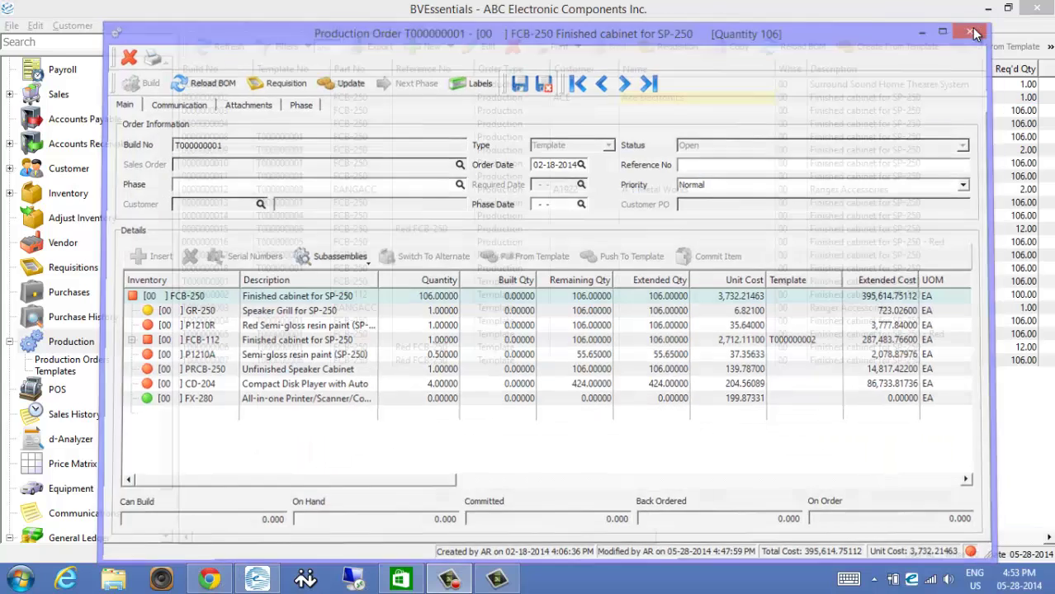
Step: Close the template and start a new production order for FCB-250
key(Escape)
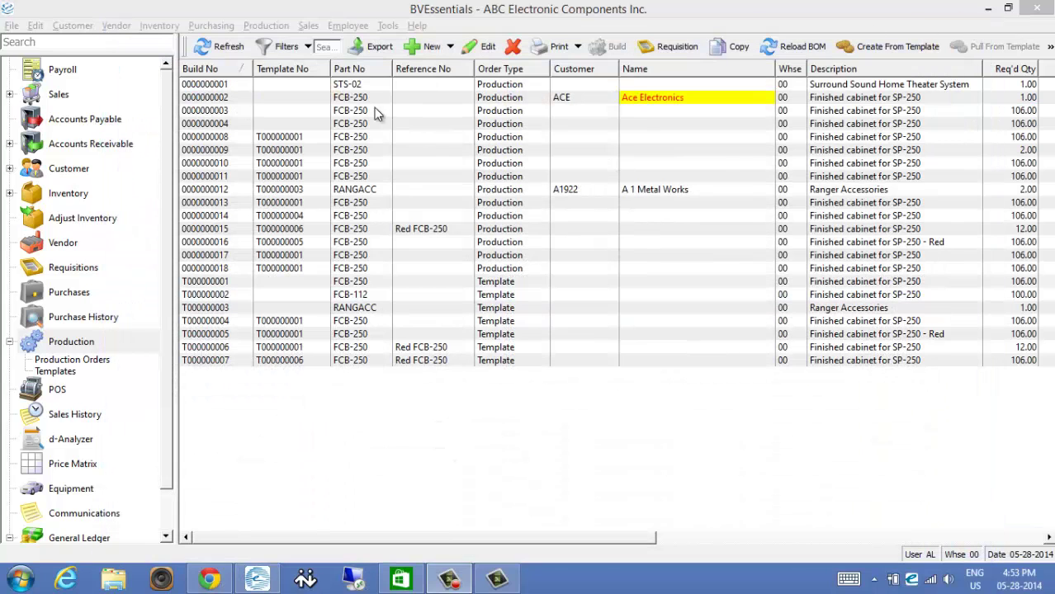
click(429, 49)
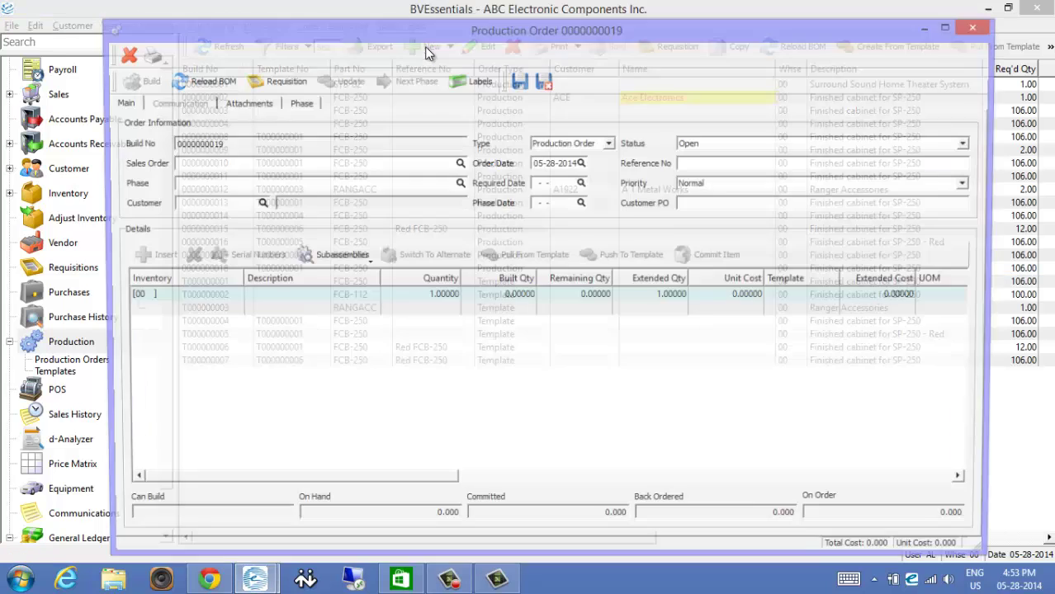
click(220, 302)
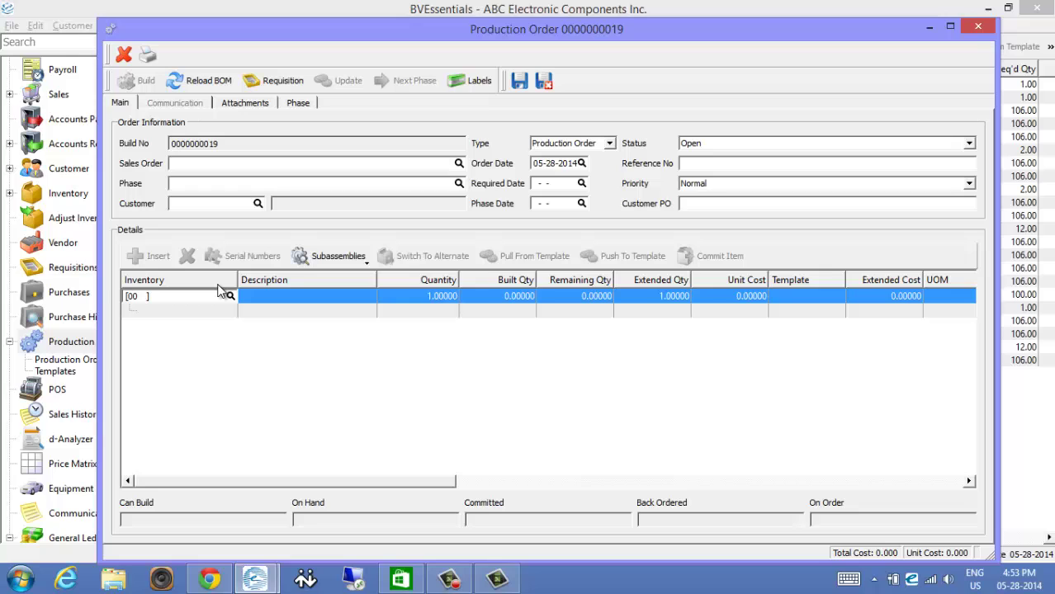
text(FC)
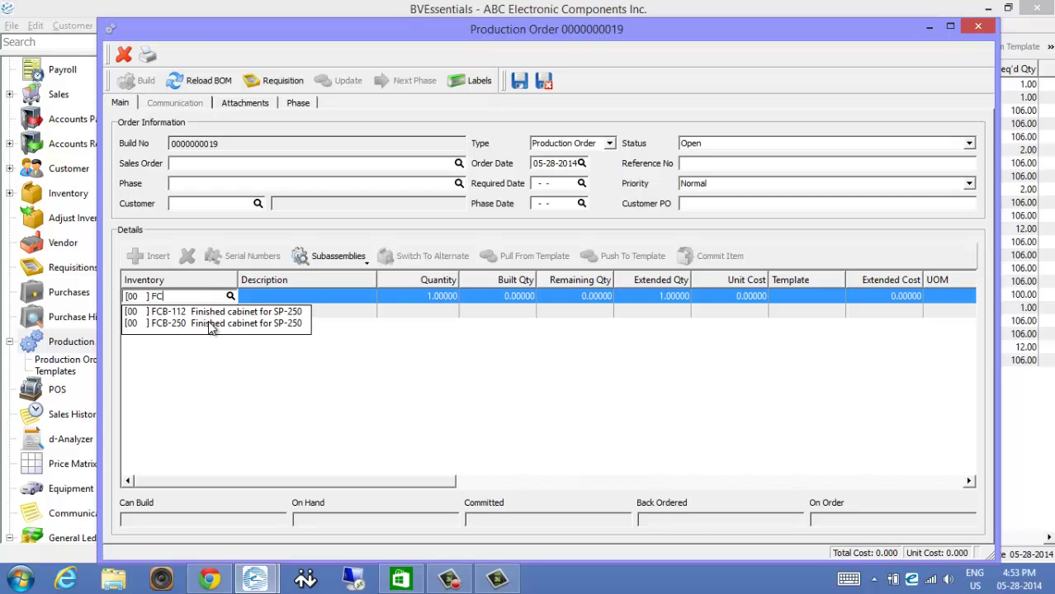
click(213, 325)
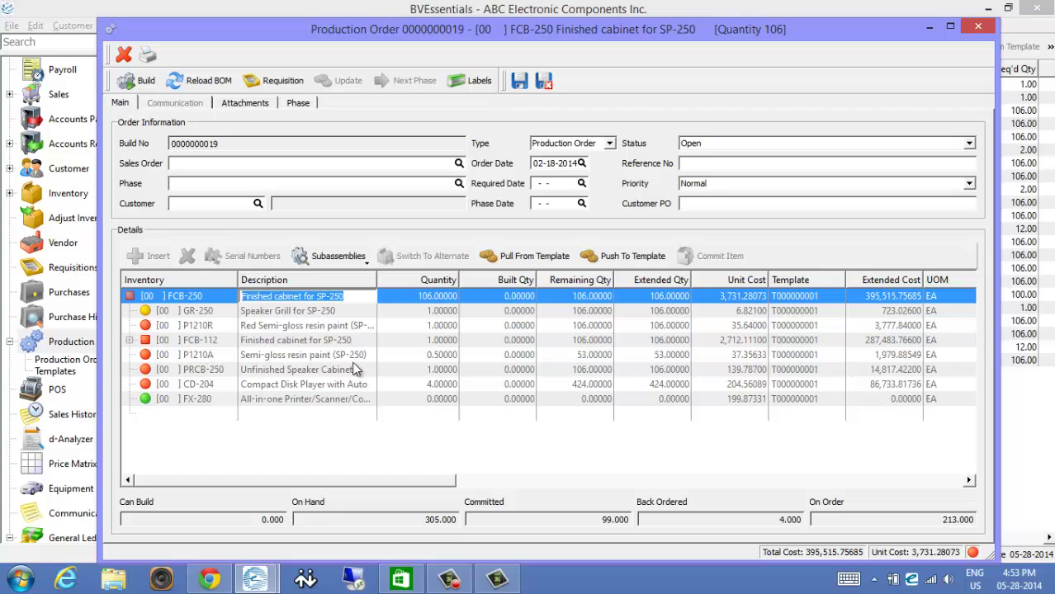
Step: Set the P1210A paint quantity to 1 and save the order
click(423, 355)
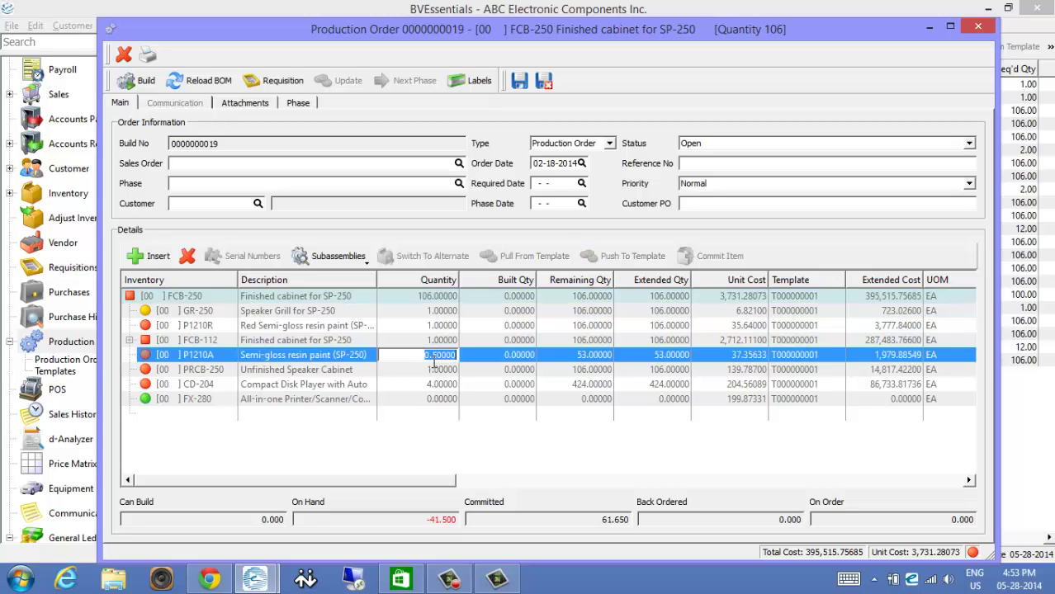
text(1)
key(Return)
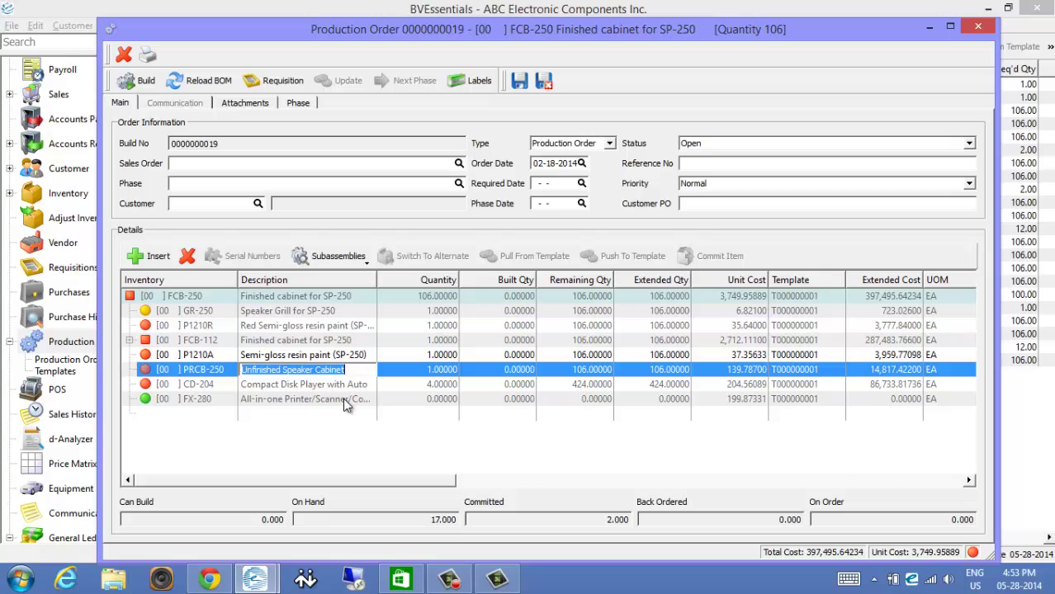
click(330, 414)
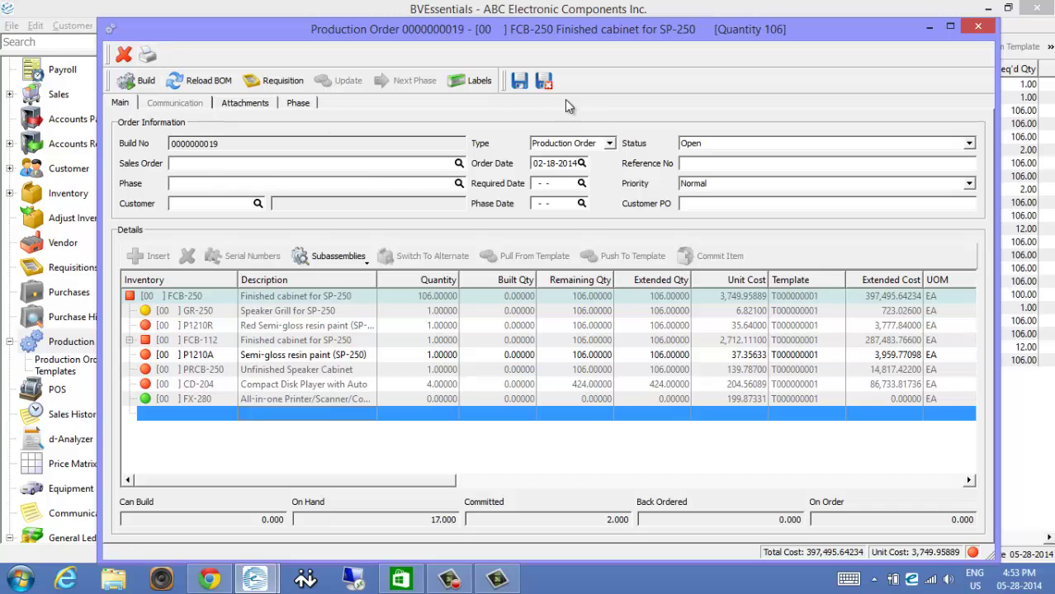
click(545, 83)
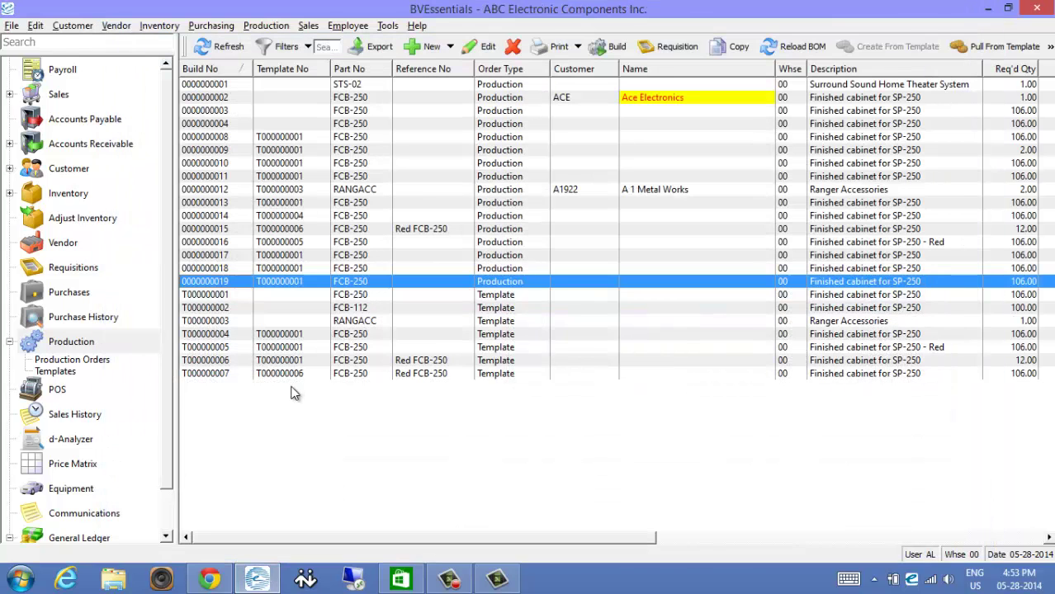
double_click(222, 282)
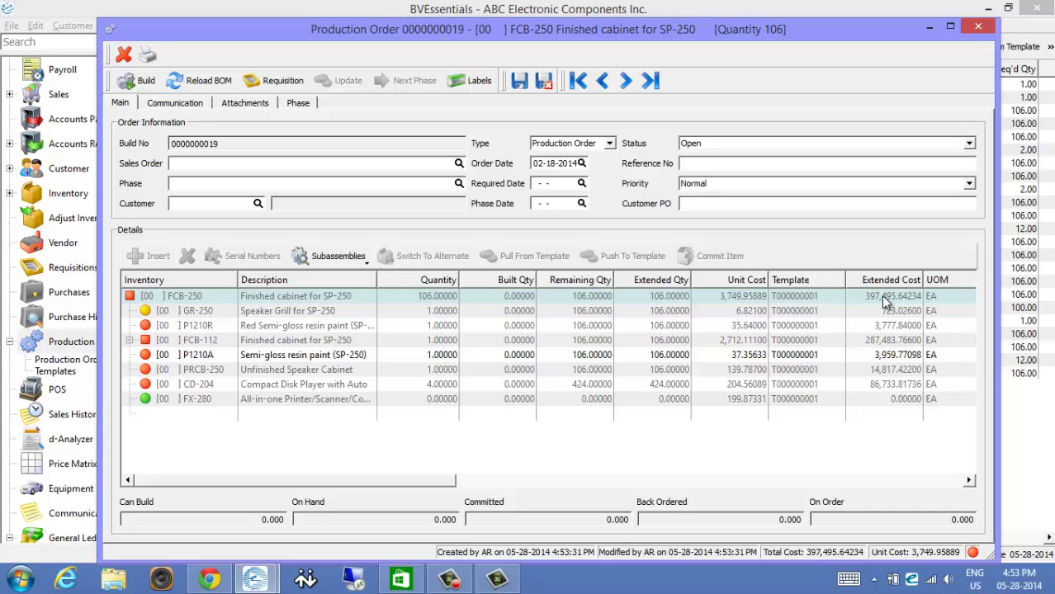
click(325, 327)
click(202, 413)
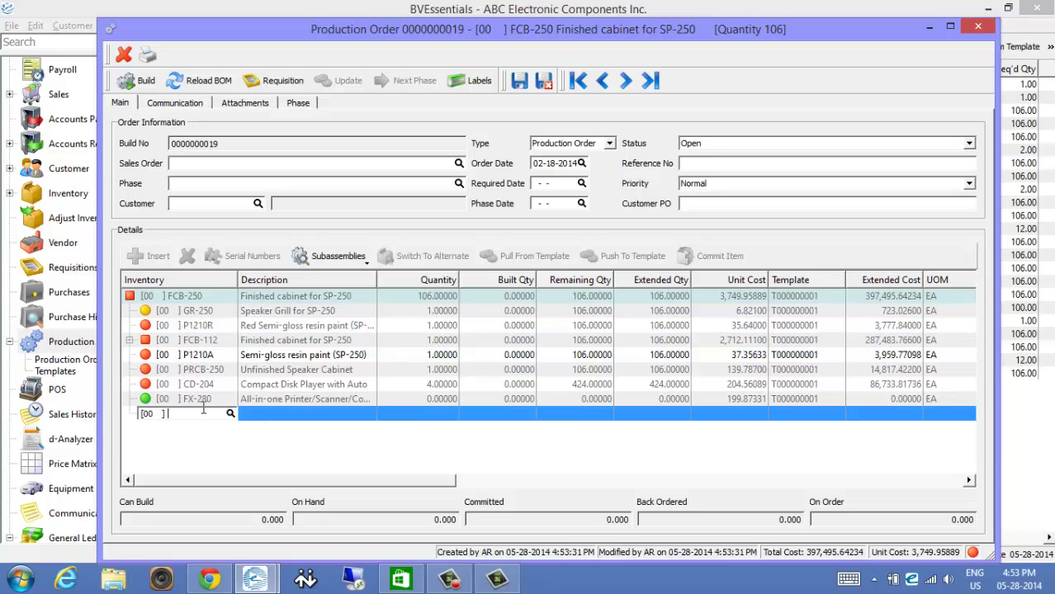
text(C)
key(Return)
click(322, 384)
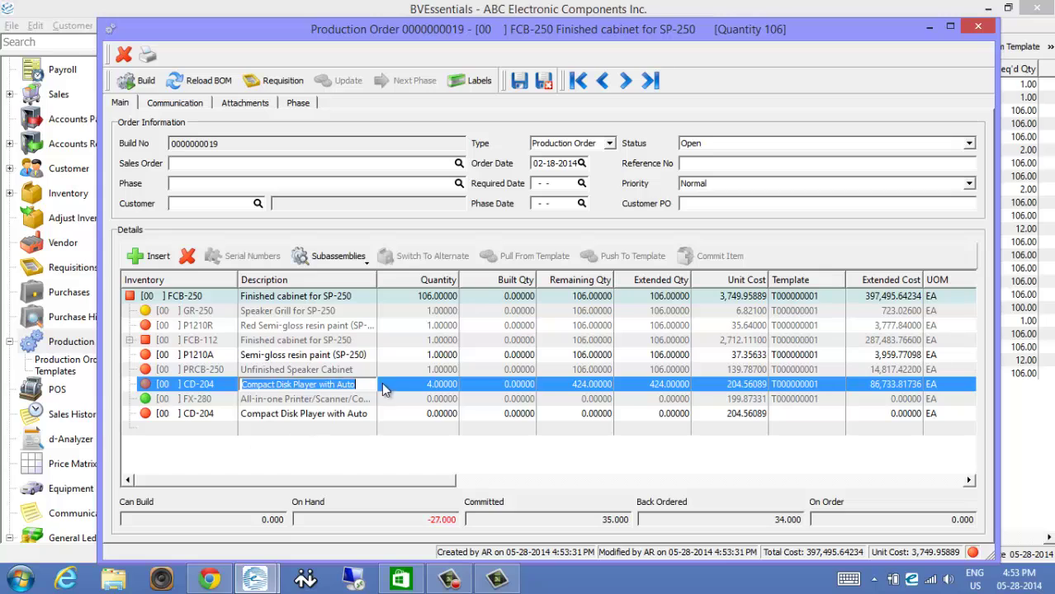